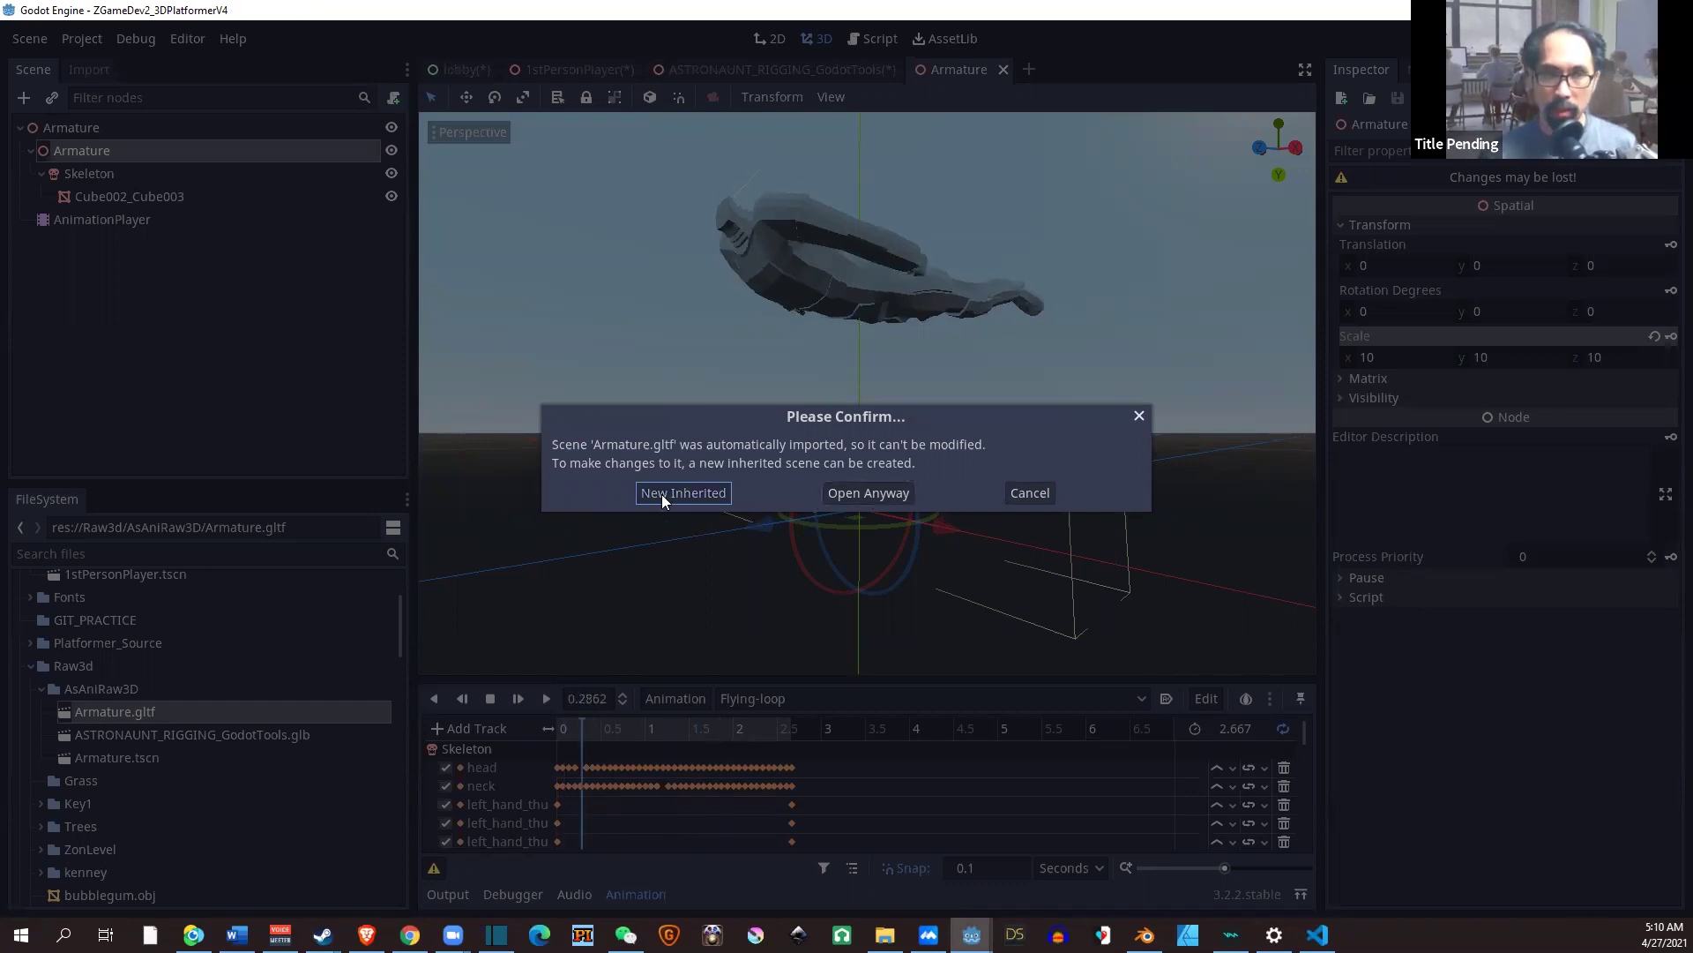
Confirm New Inherited to open an unsaved inherited scene of Armature.gltf
click(685, 493)
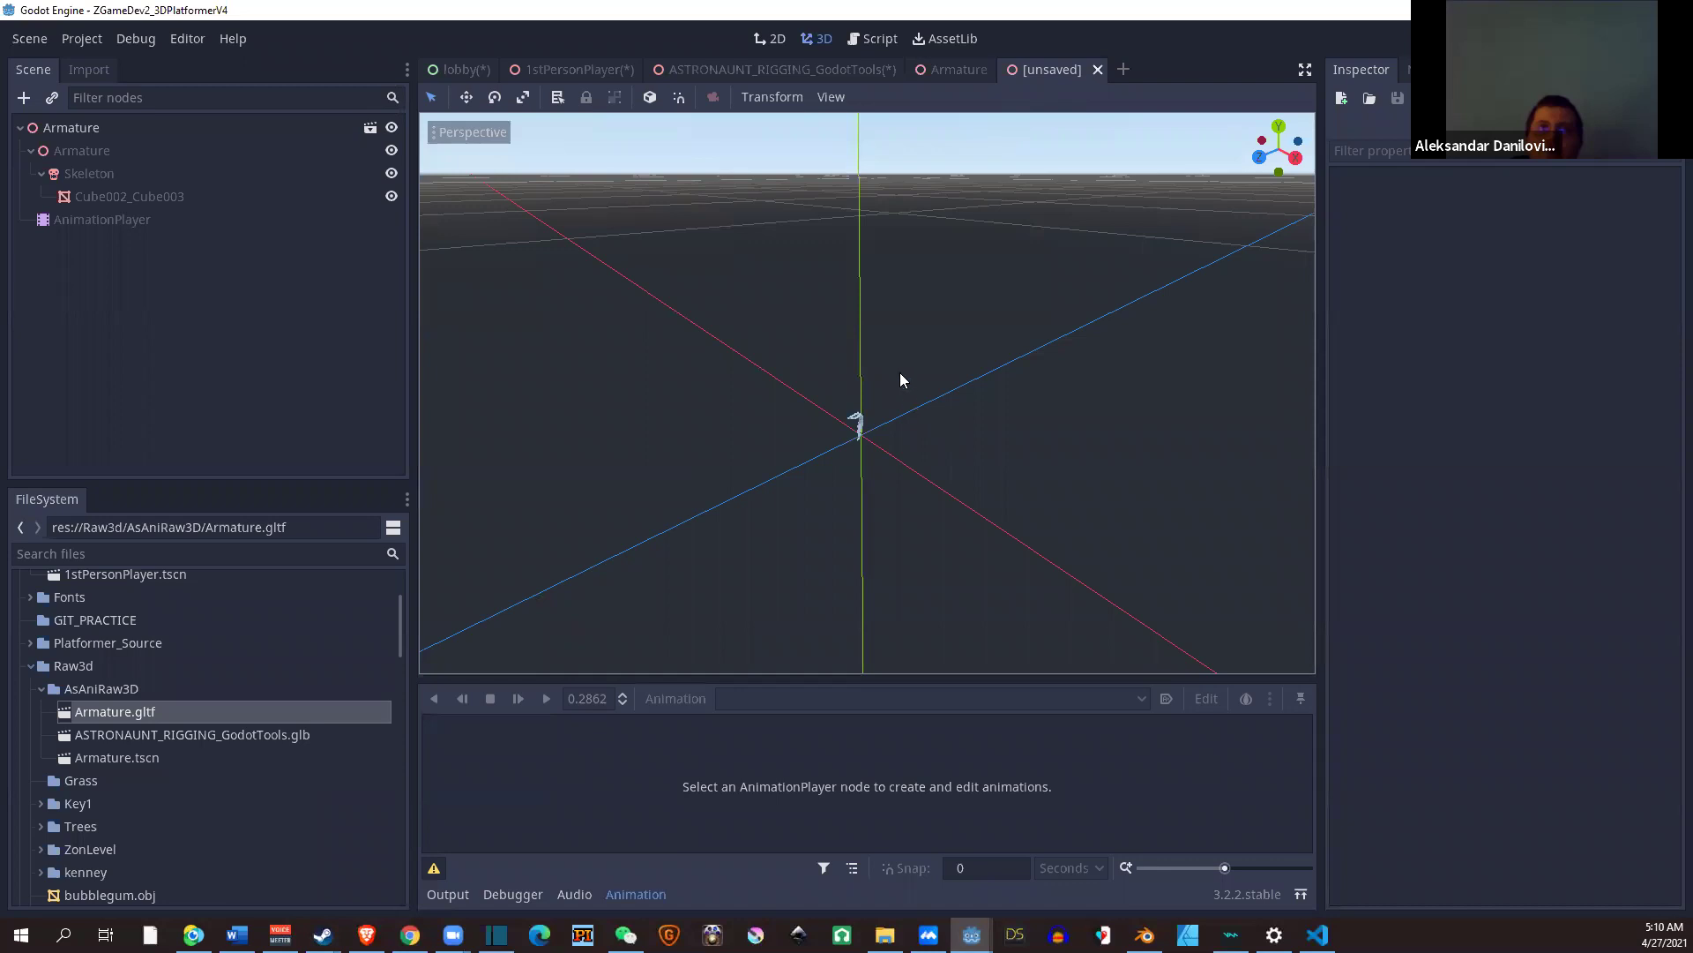
Zoom and level the viewport side-on to inspect the small imported humanoid character
scroll(929, 300, up, 5)
scroll(926, 267, down, 3)
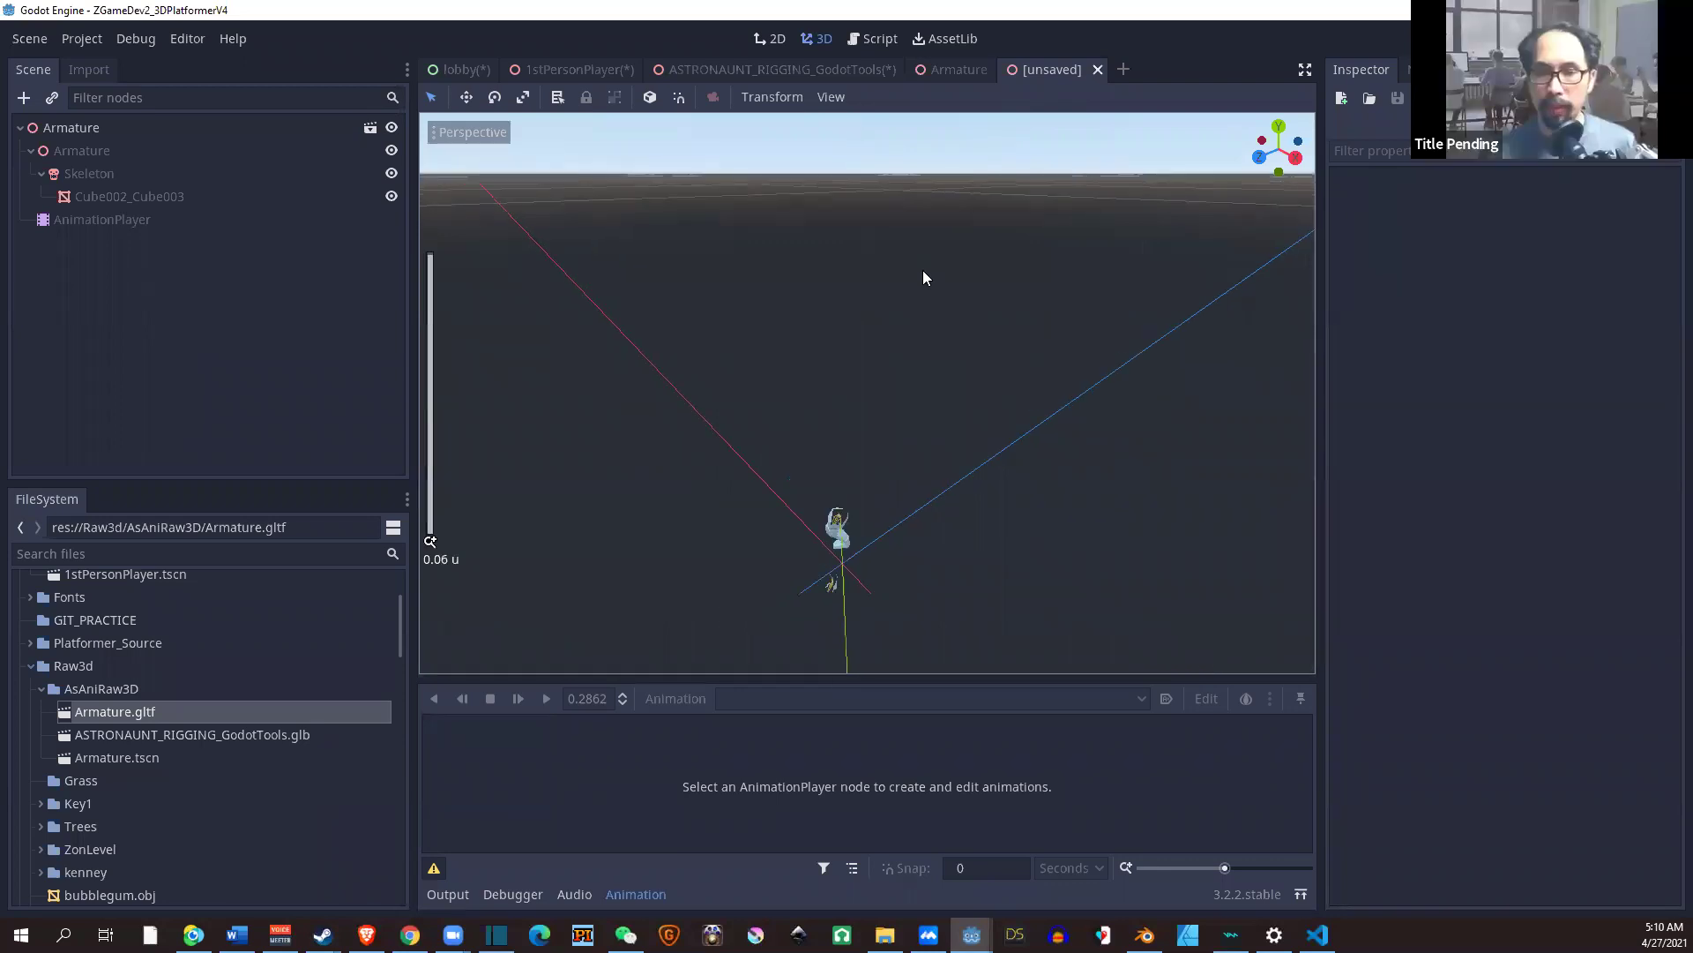
scroll(923, 275, up, 3)
scroll(919, 277, down, 3)
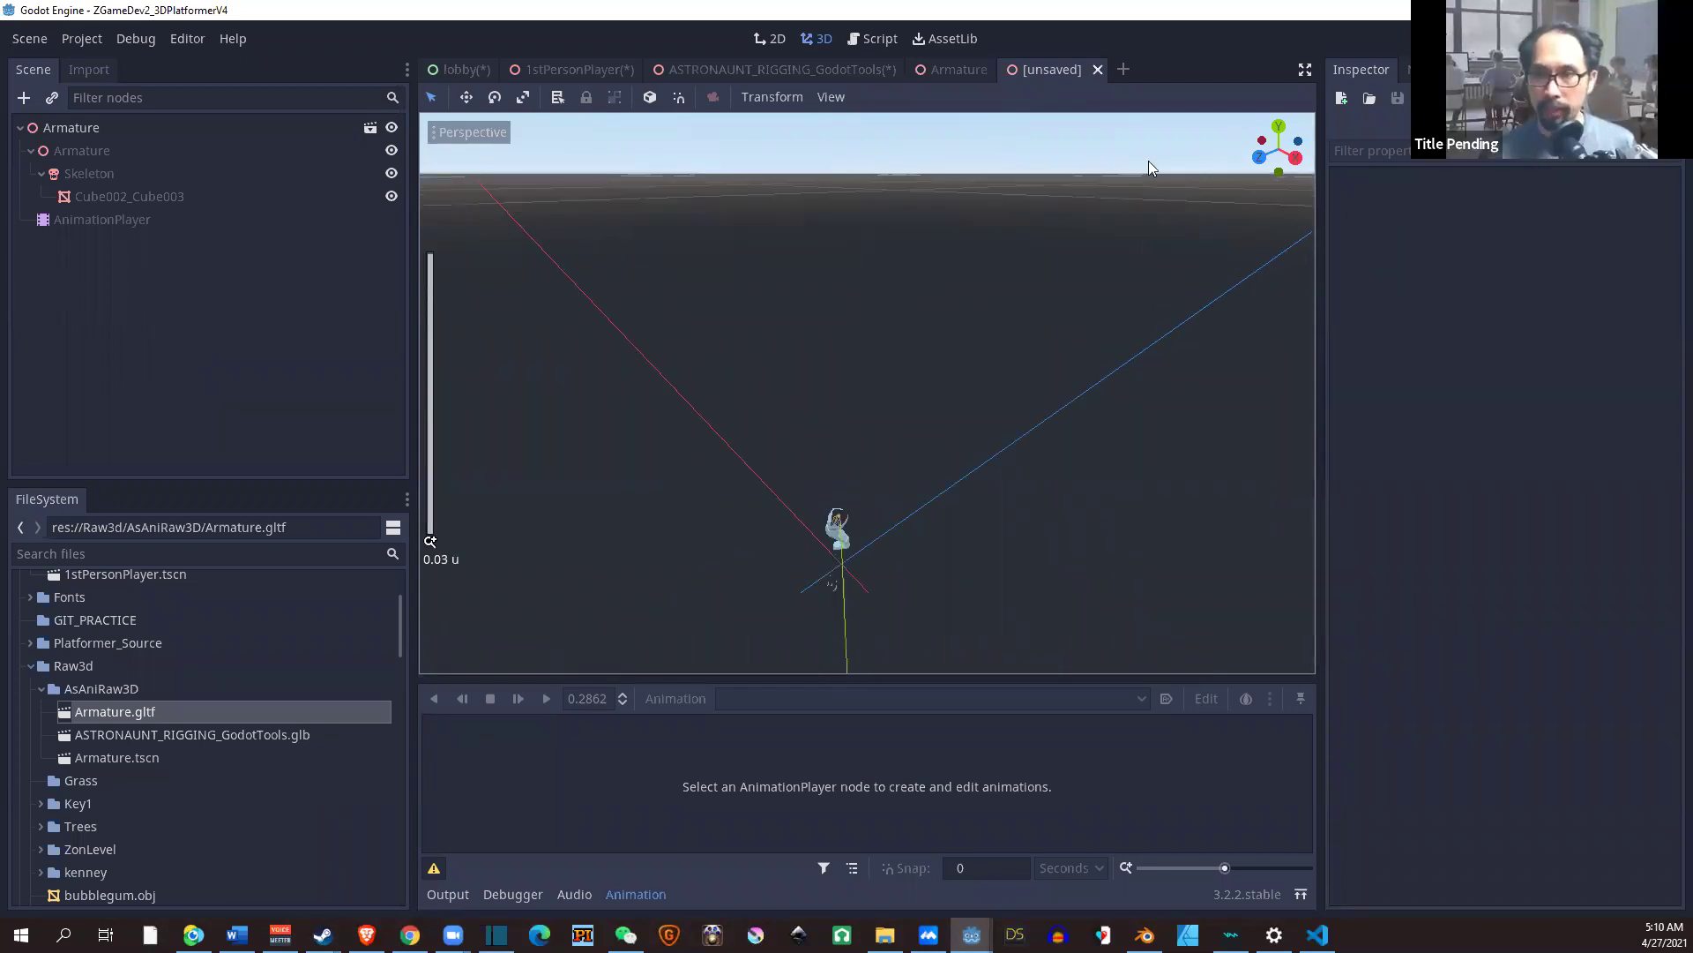
scroll(926, 448, down, 5)
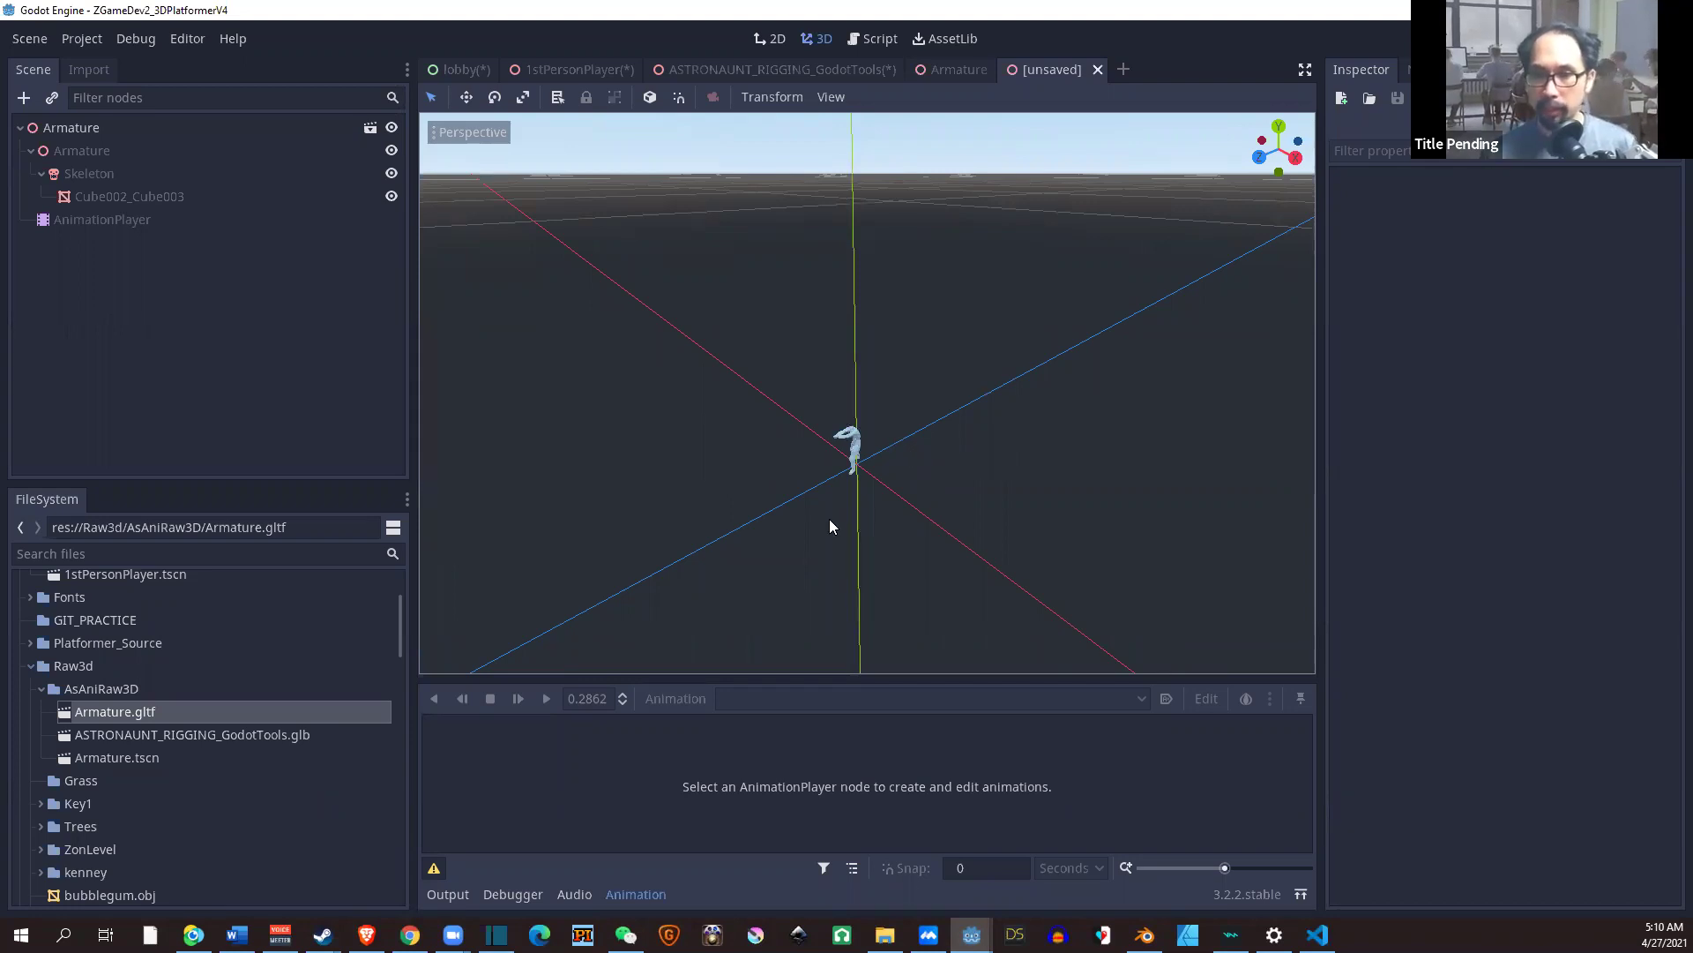
scroll(919, 395, up, 2)
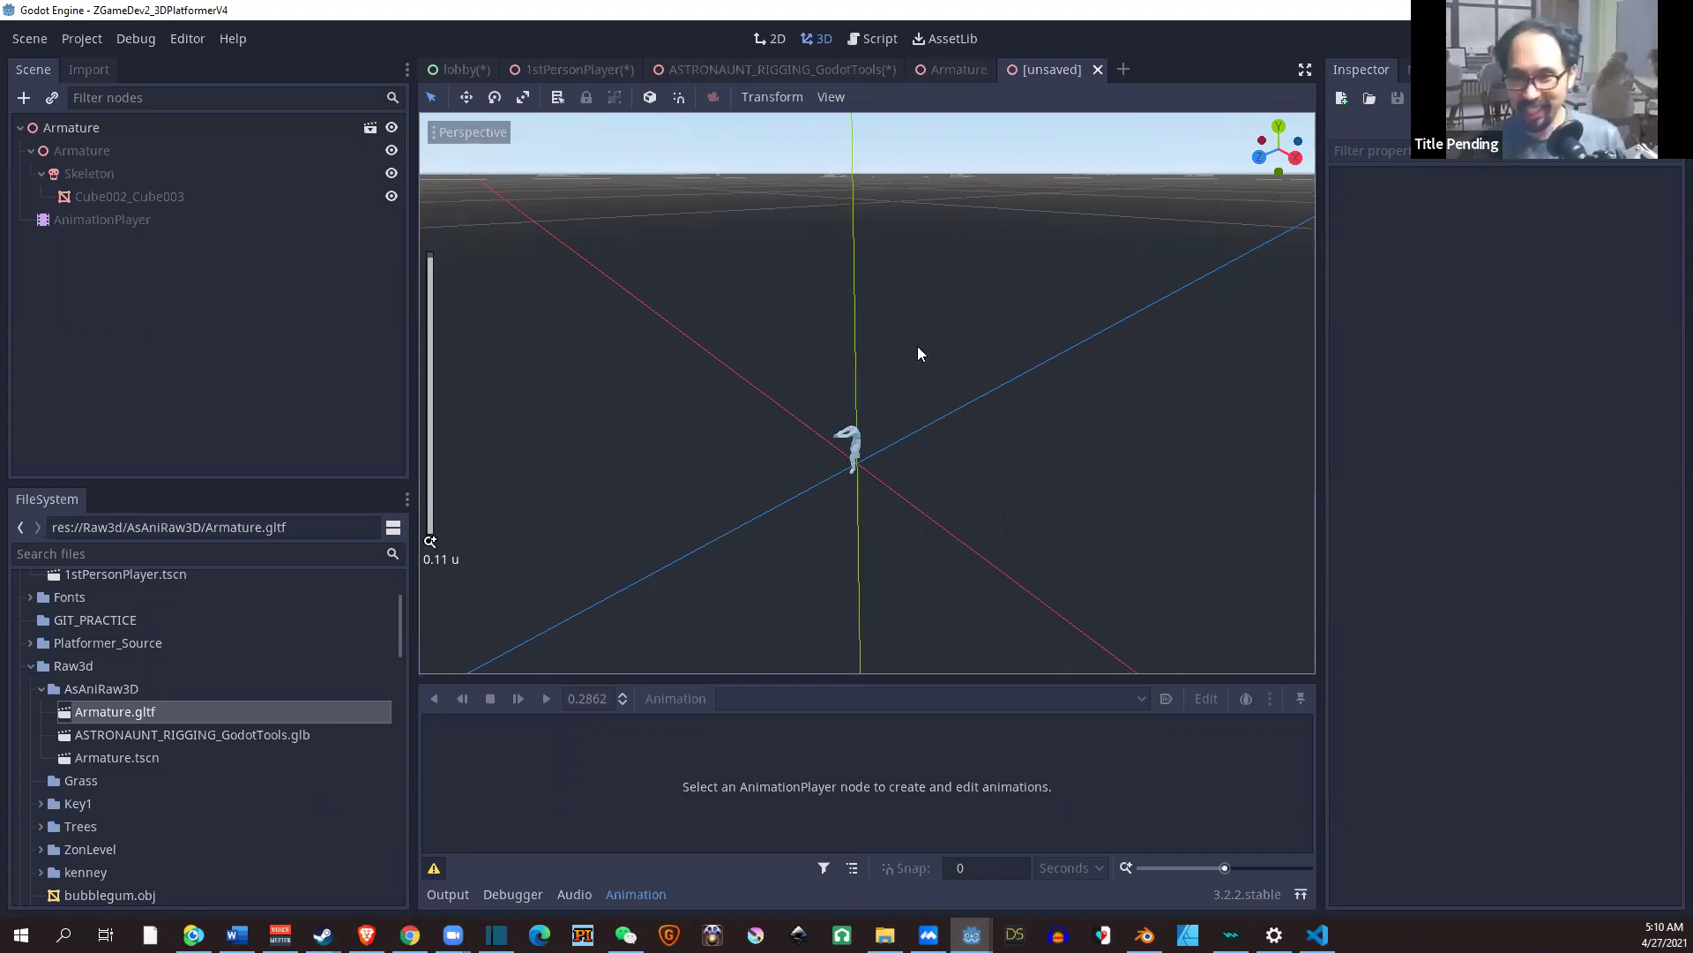
key(KP_2)
key(KP_2)
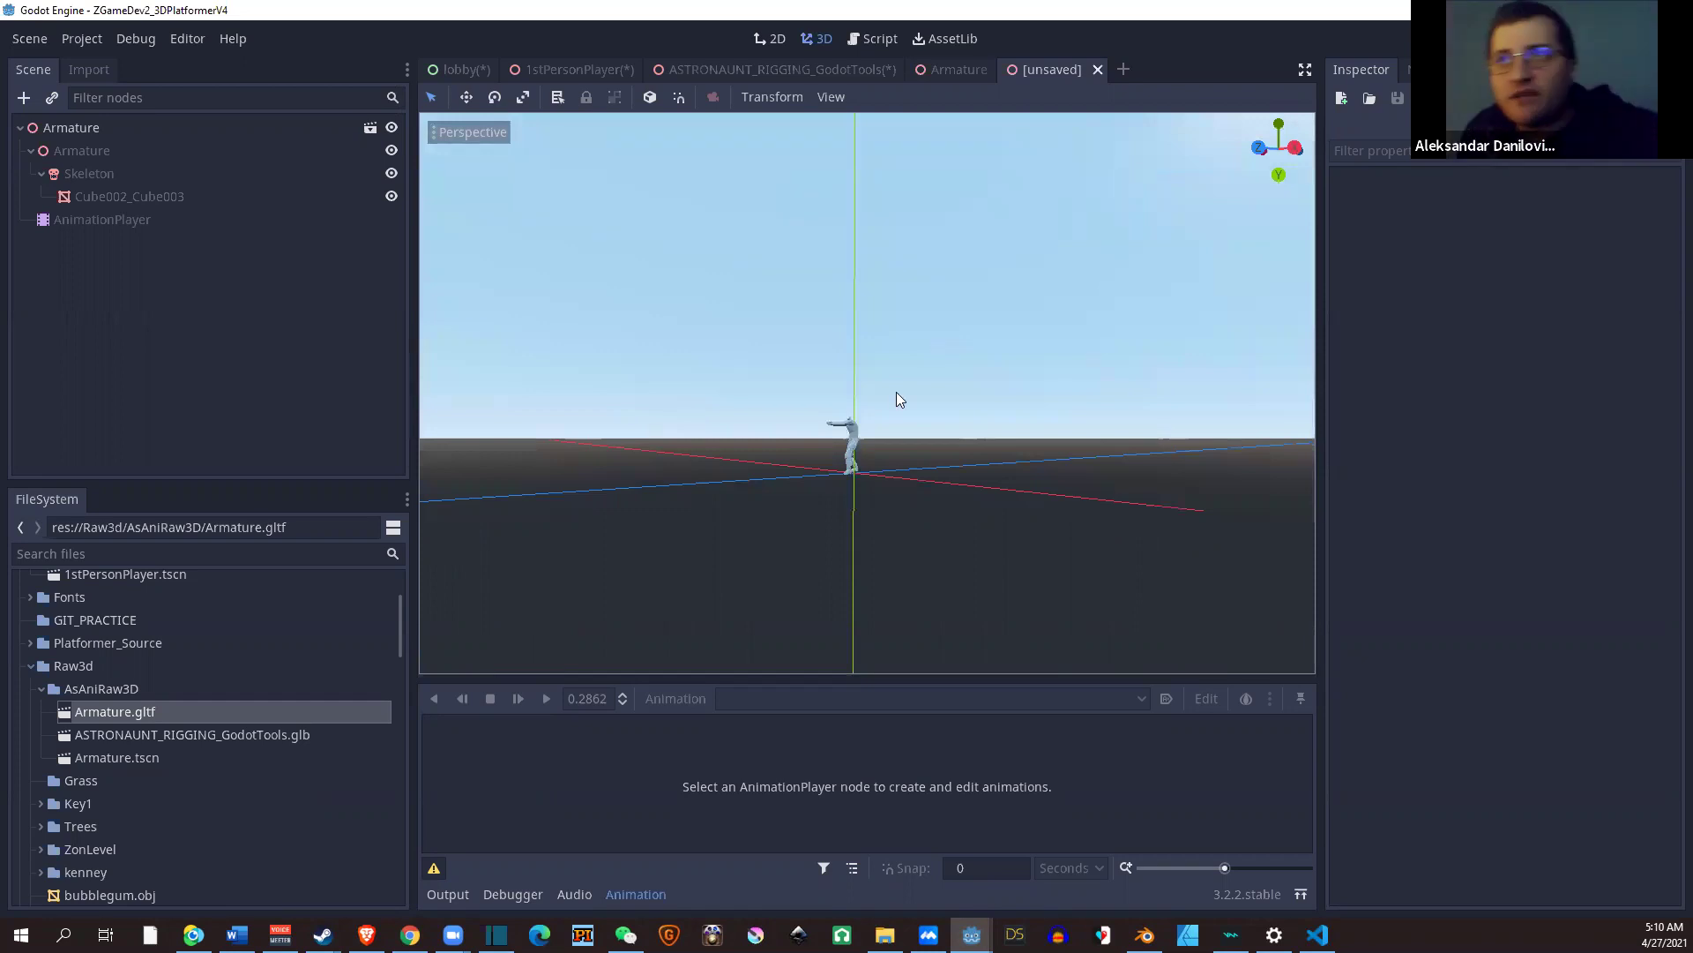
scroll(889, 399, up, 3)
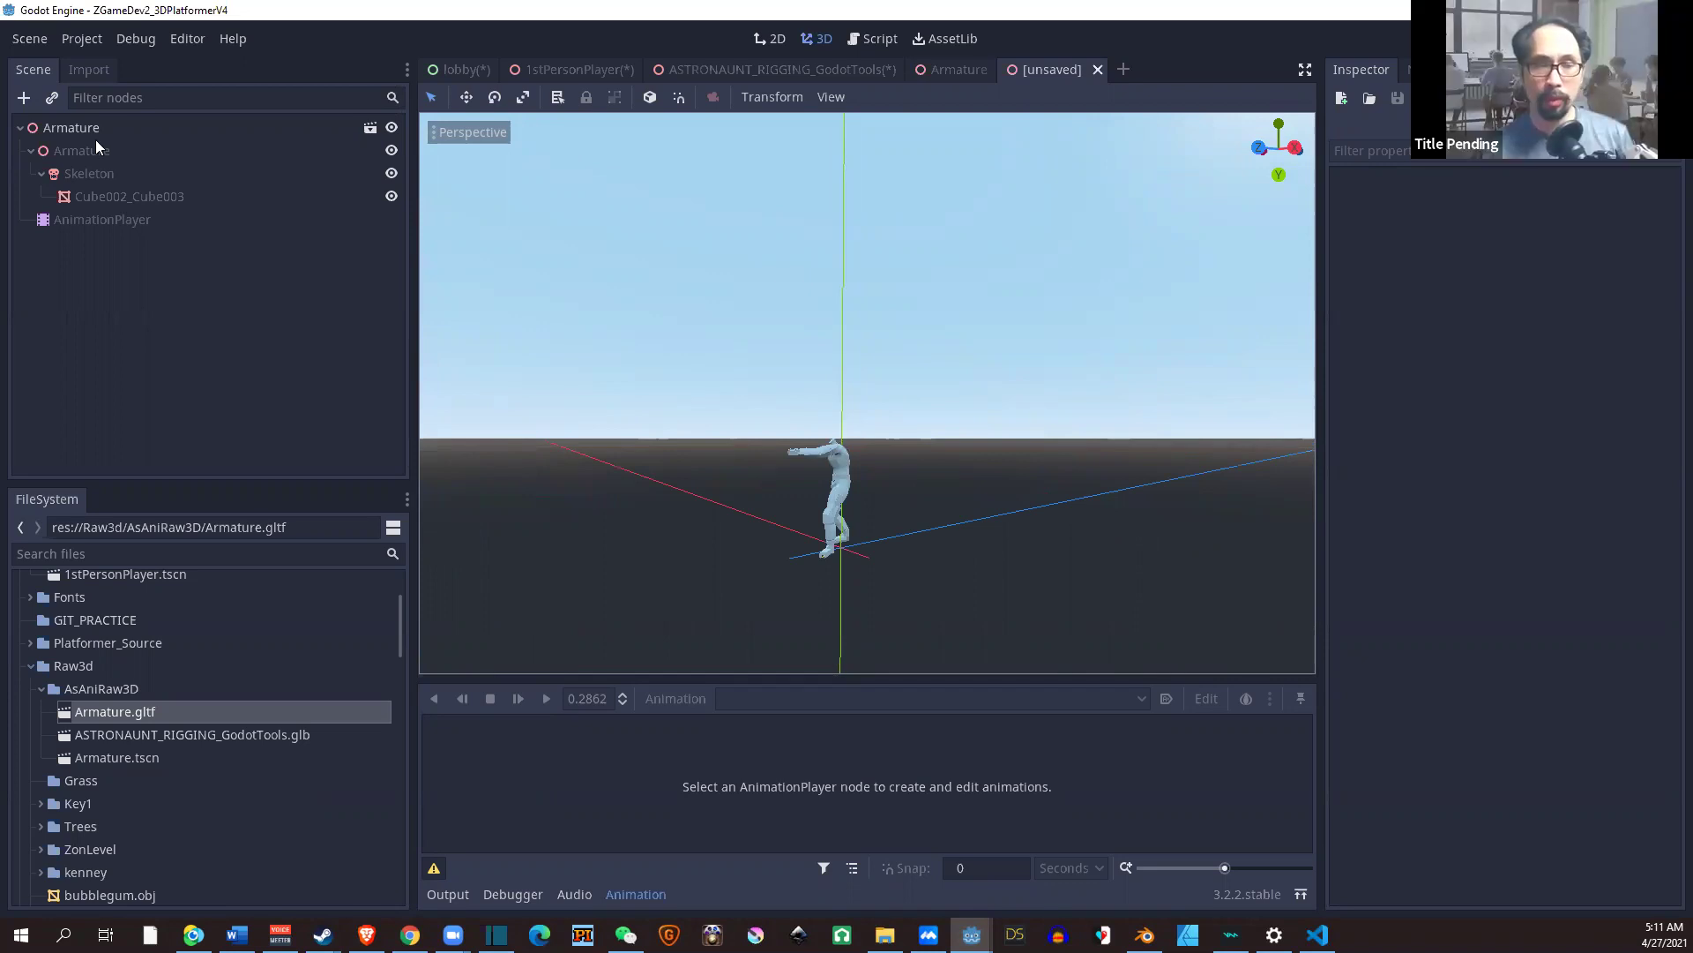
Select the root Armature node and expand its Transform properties in the Inspector
click(220, 127)
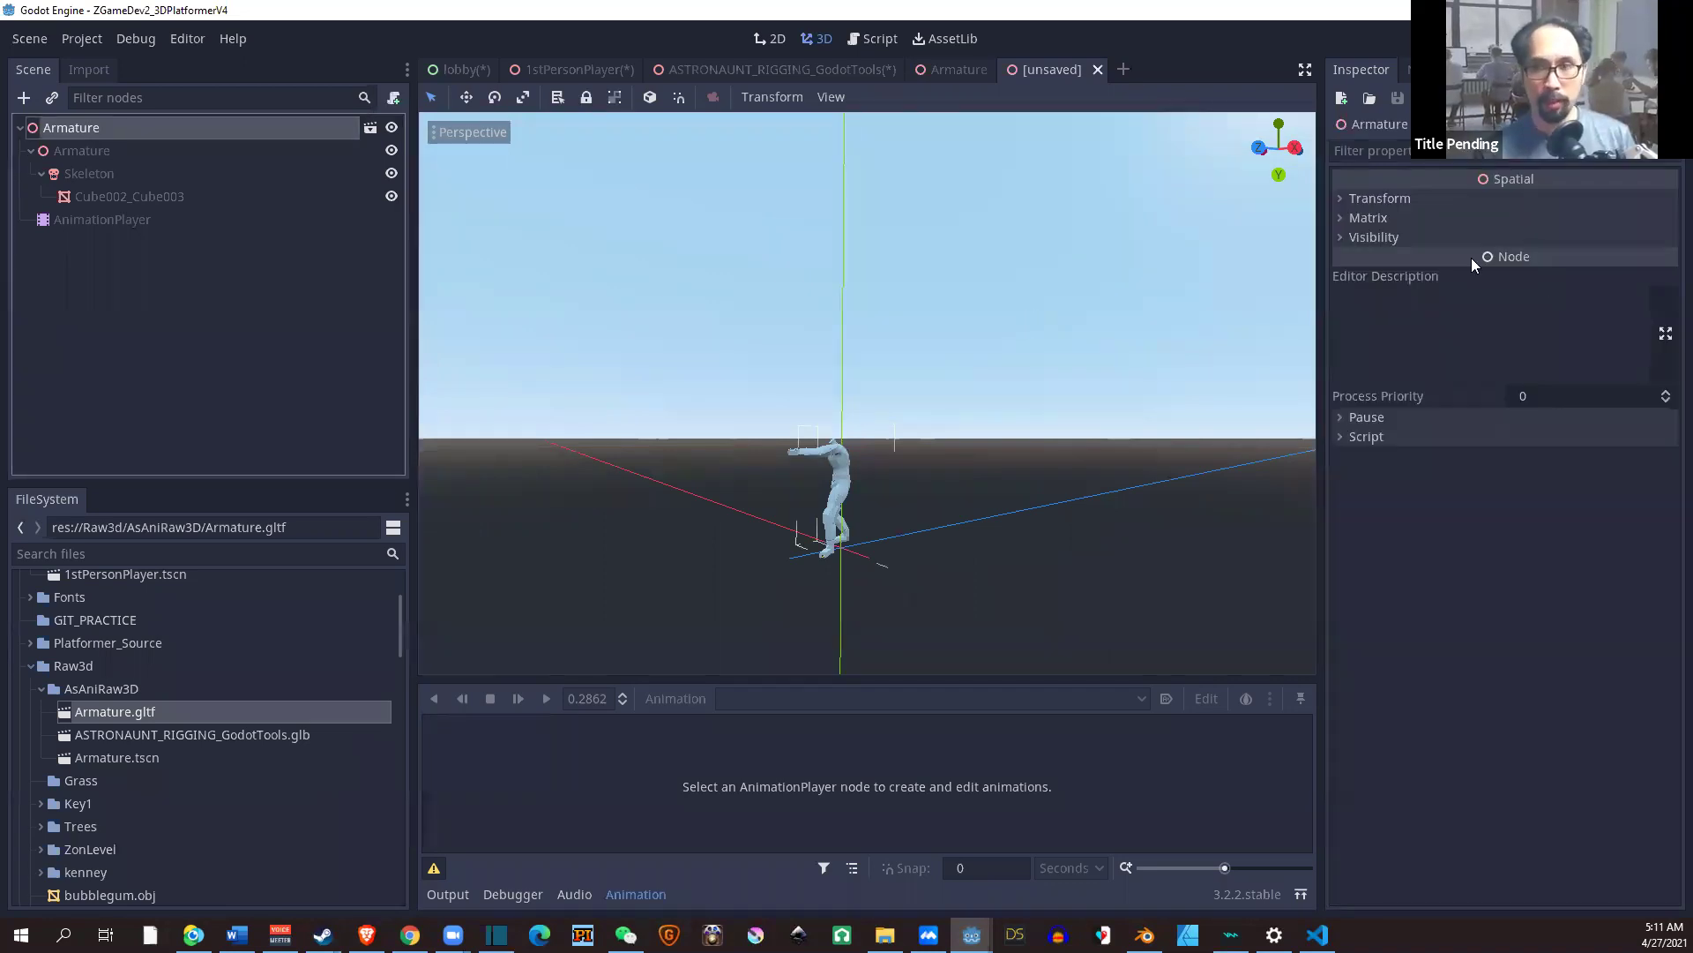
click(1376, 205)
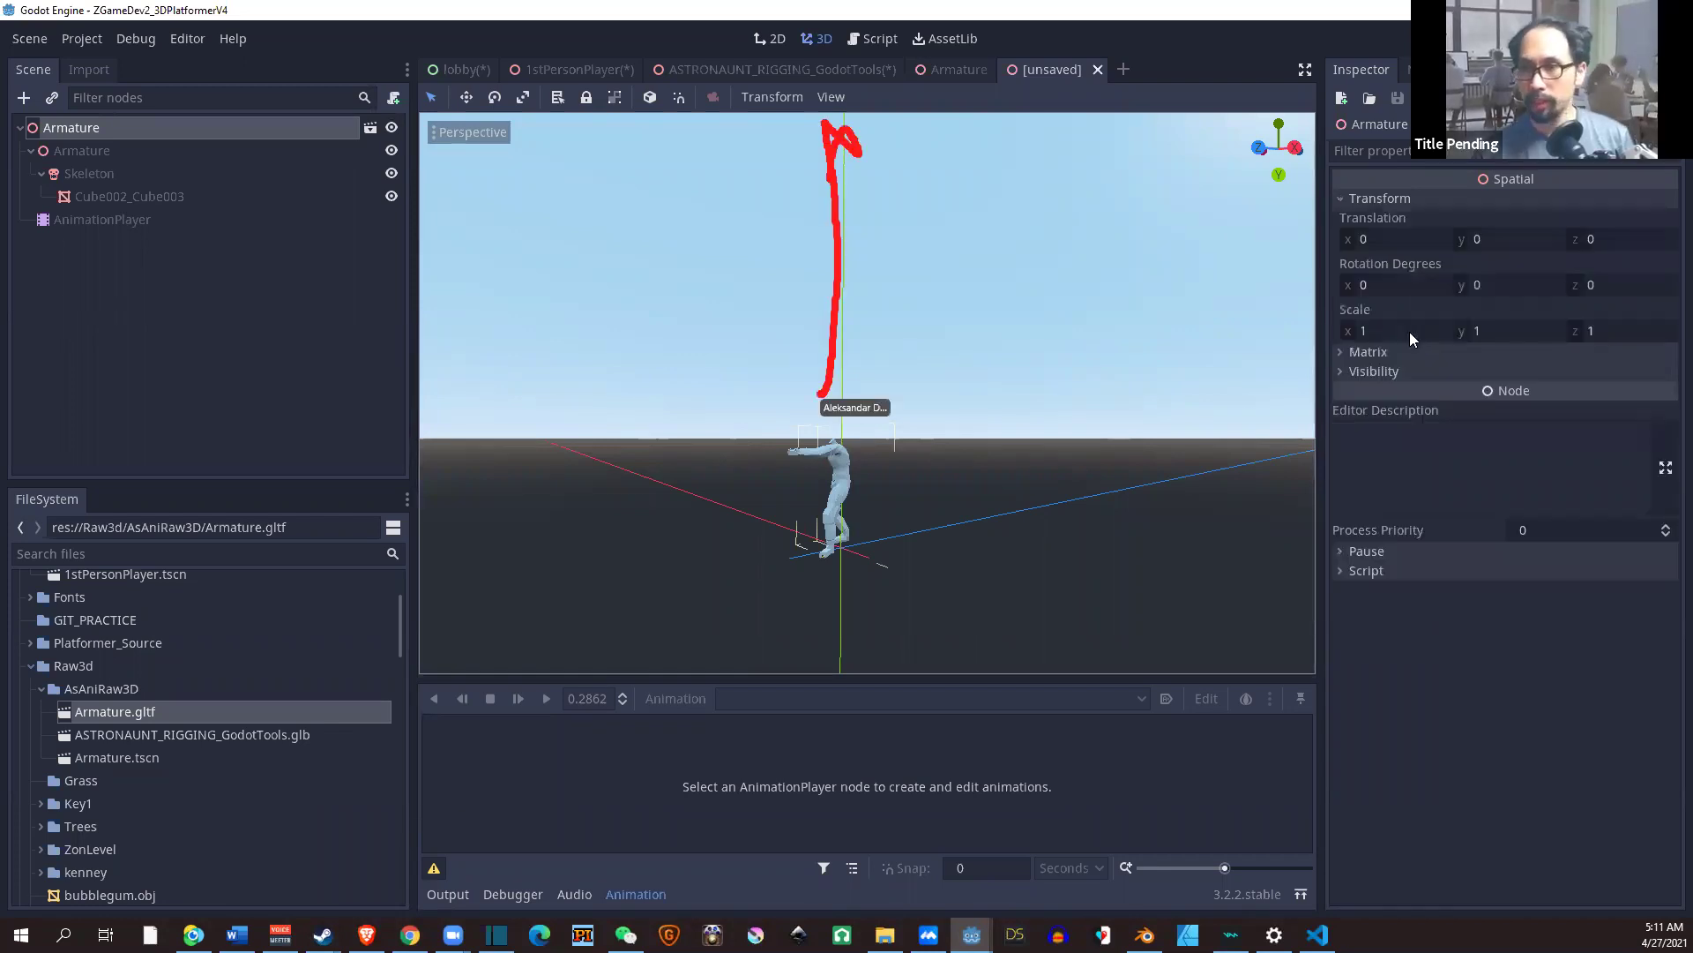
click(1414, 326)
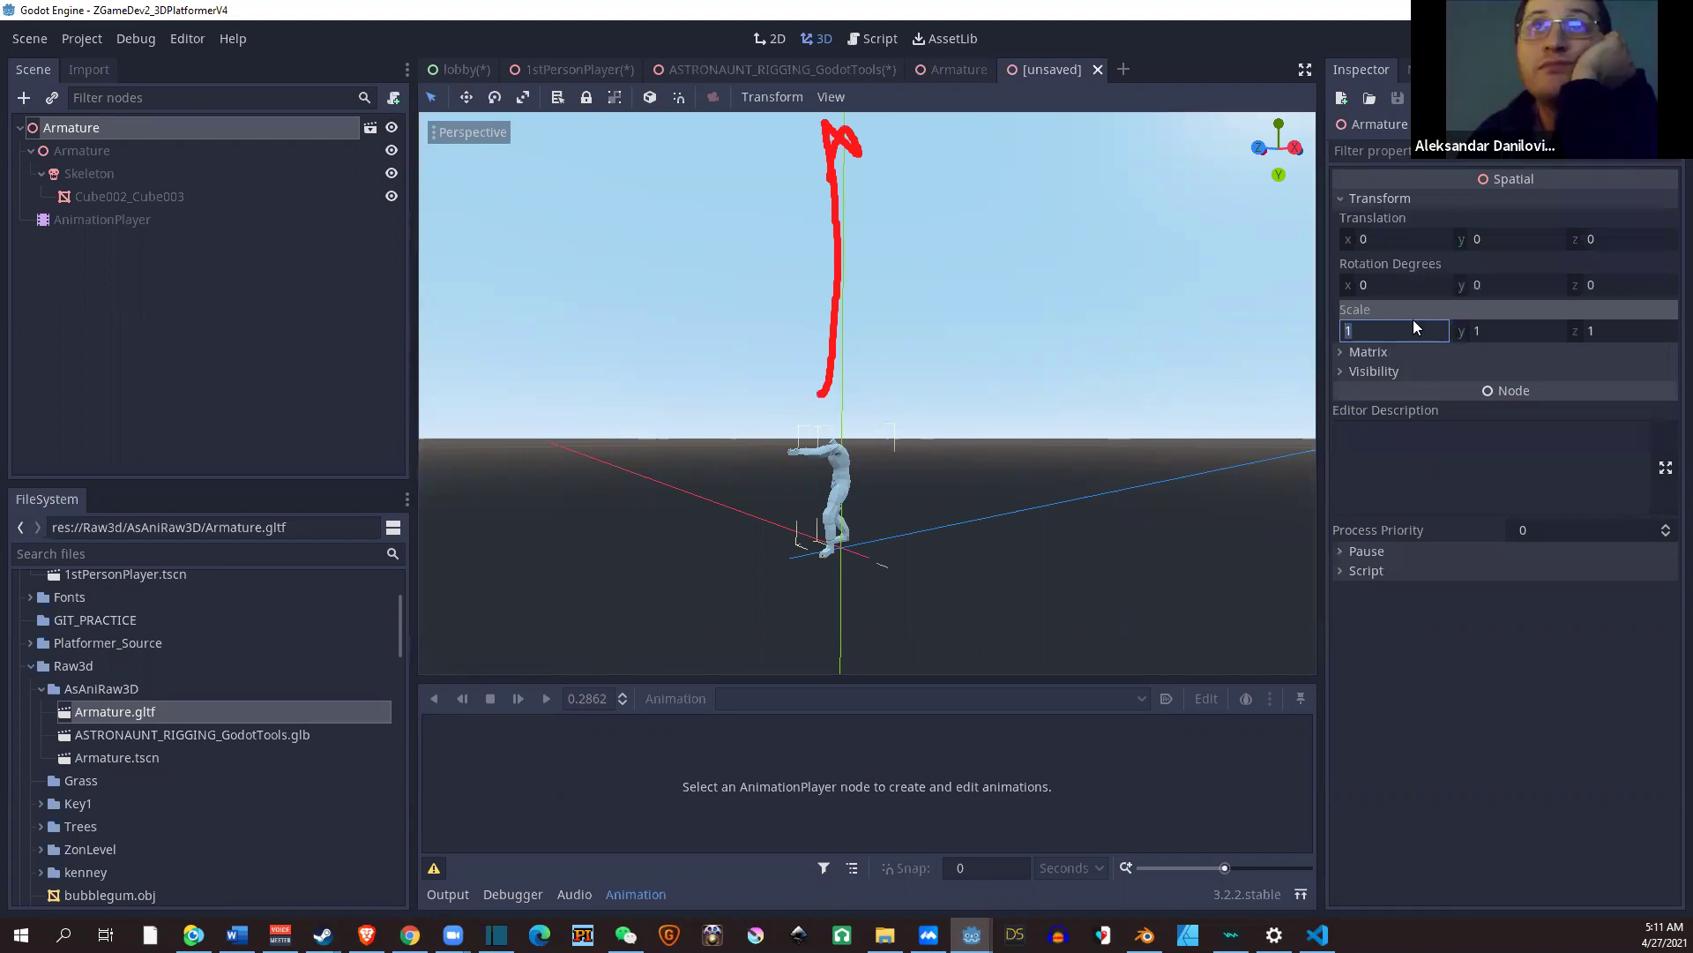
Set the child Armature node's Scale to 10 on x, y and z
click(82, 153)
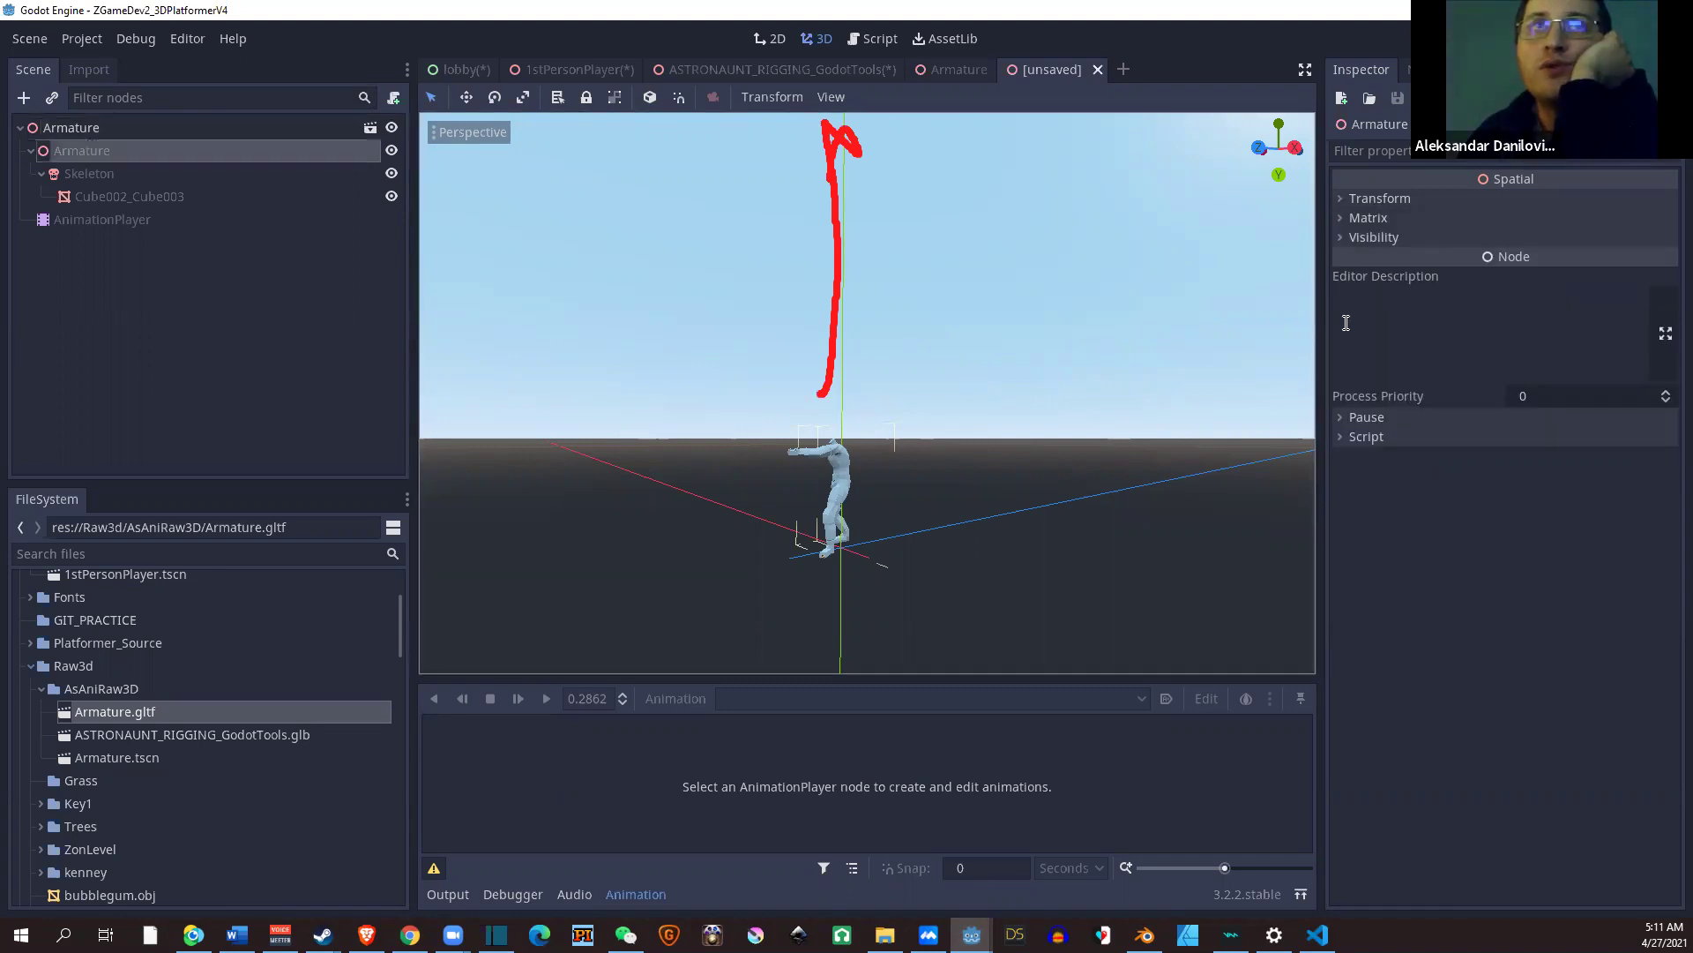
click(1402, 201)
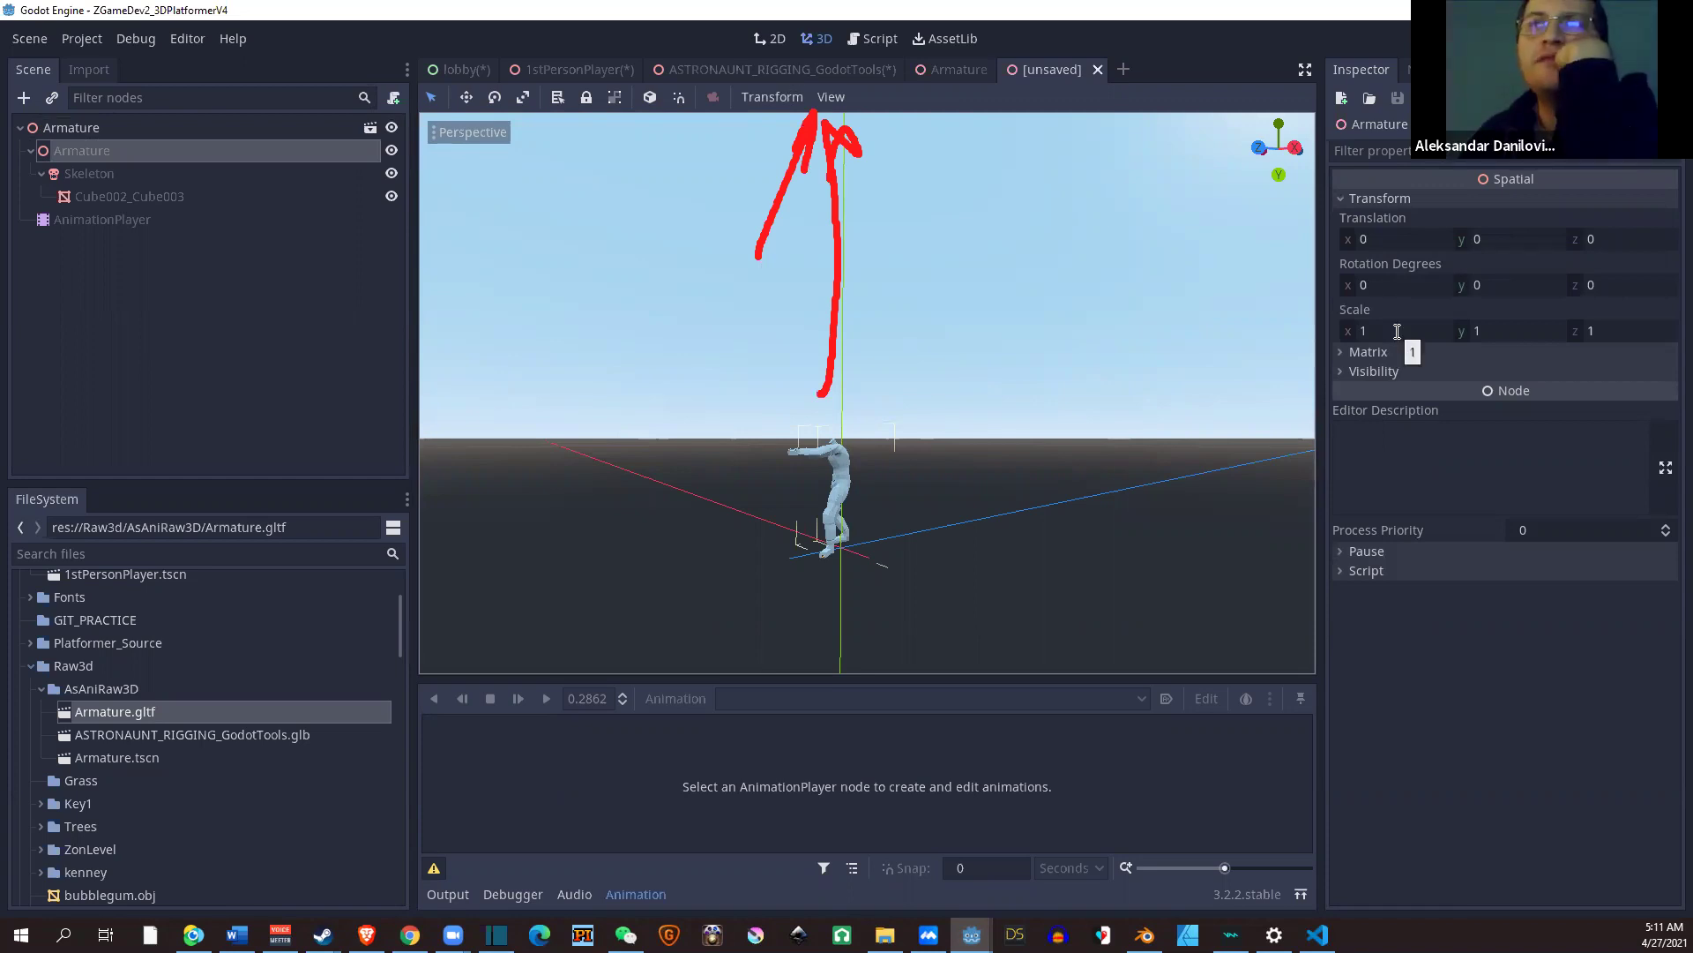
click(1397, 332)
click(1397, 332)
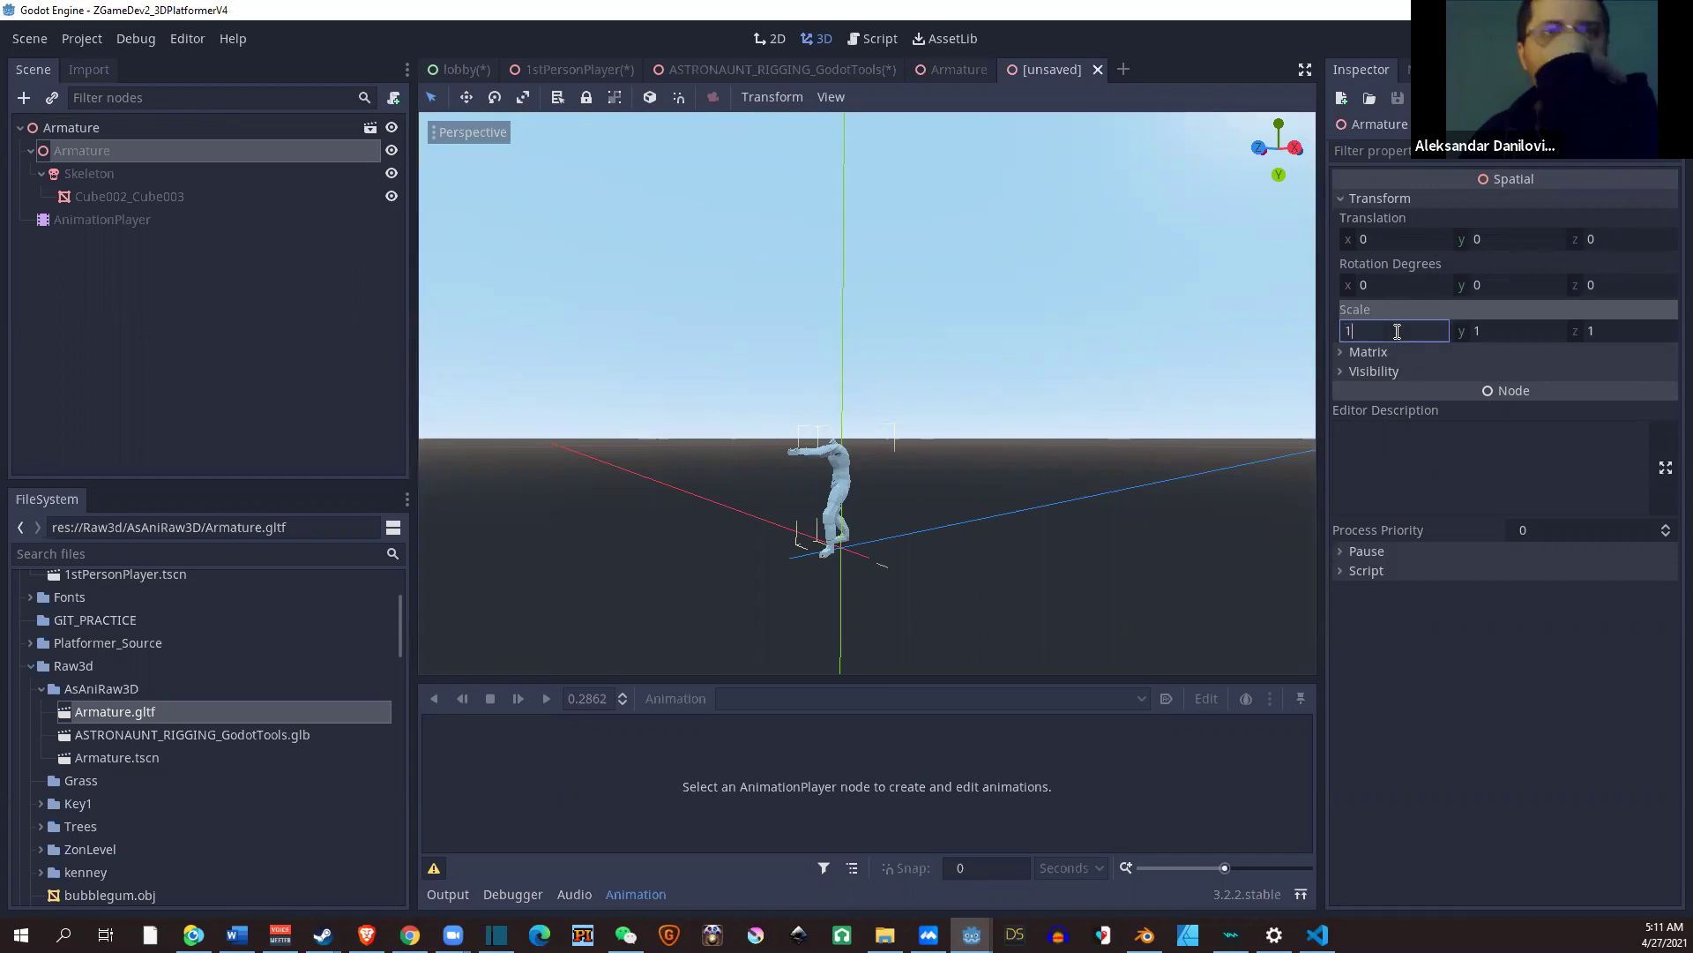
text(0)
click(1493, 328)
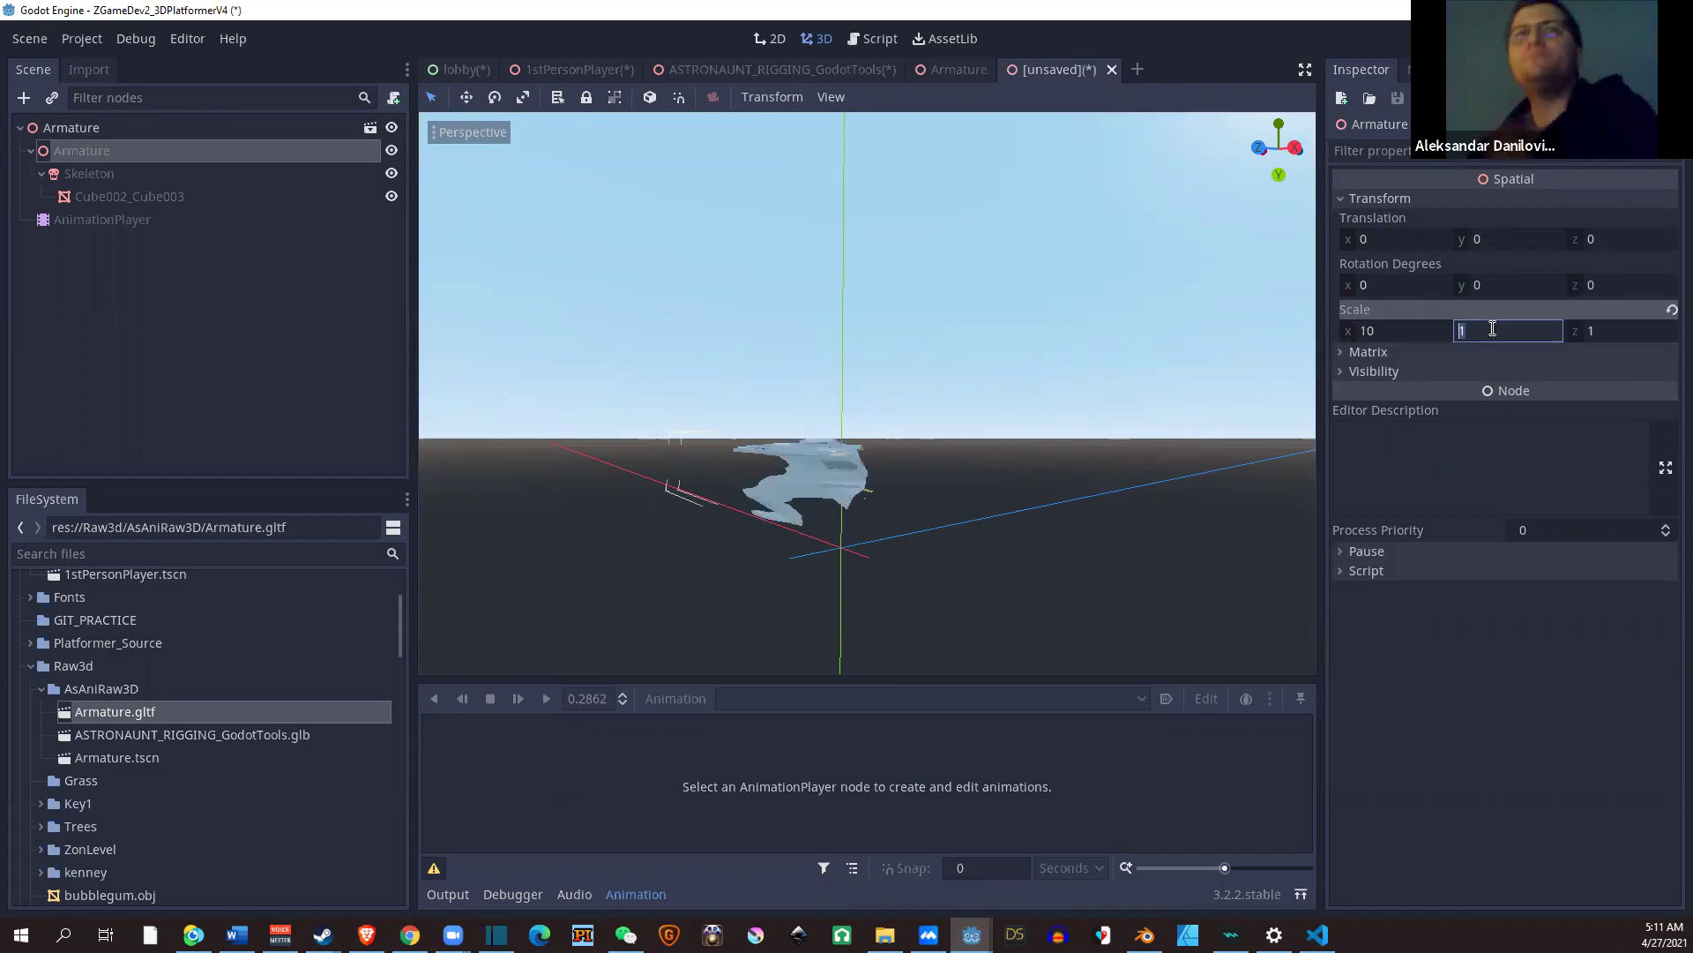
click(1493, 328)
text(0)
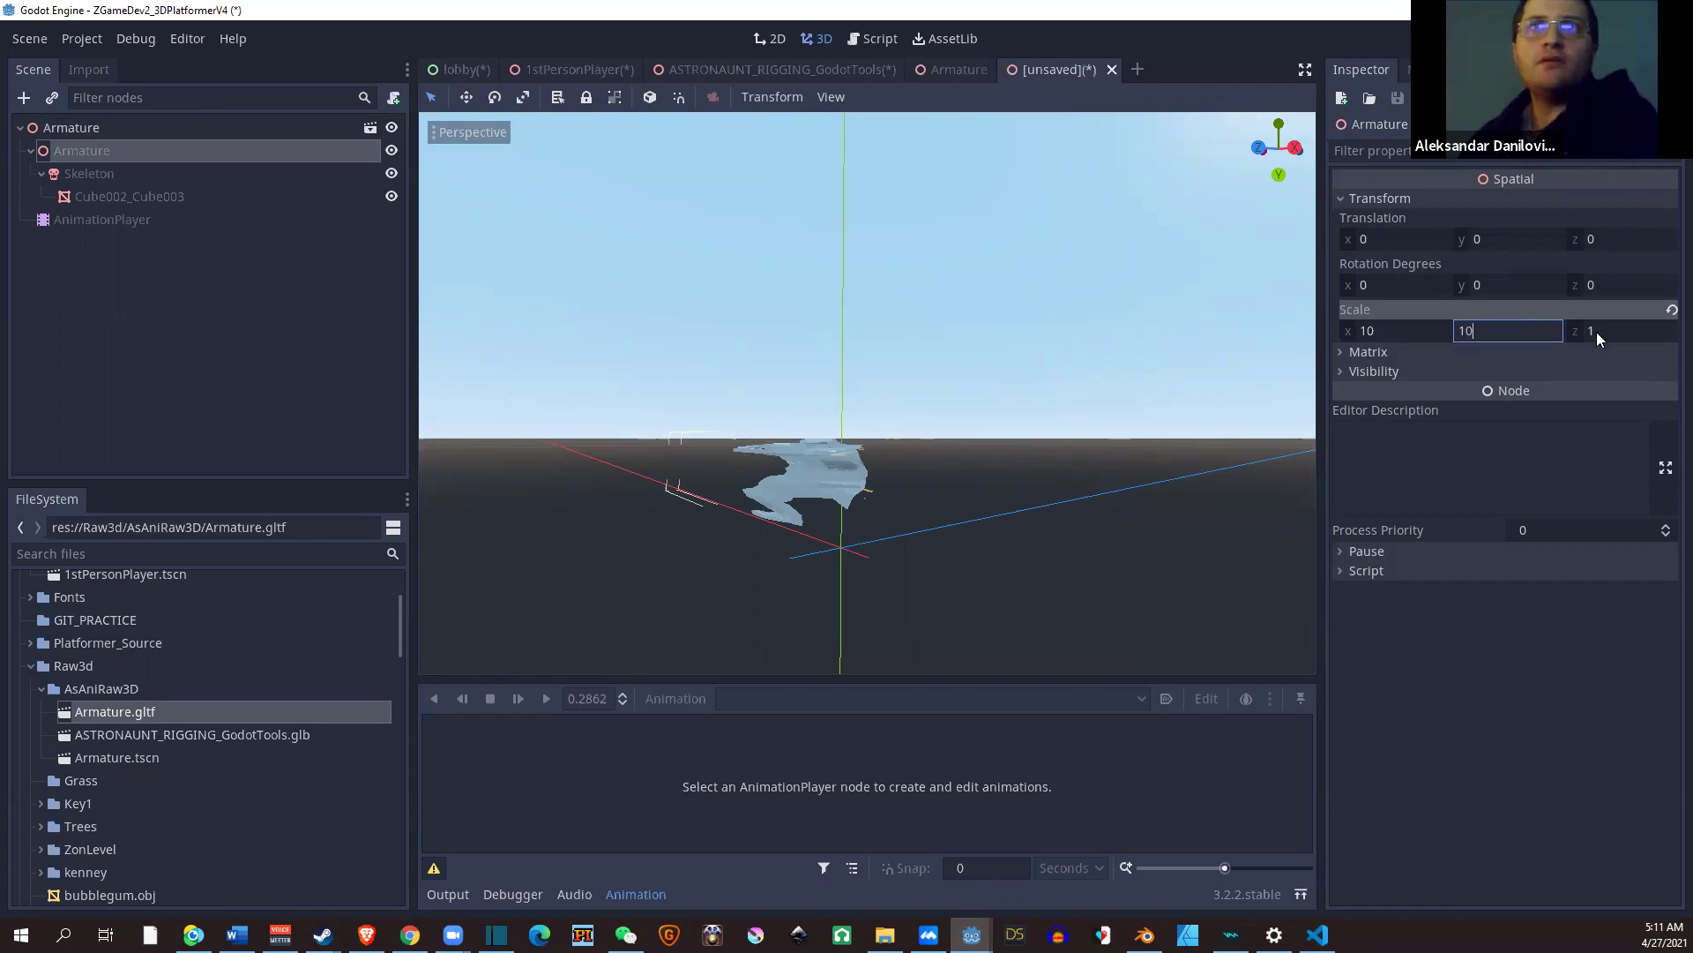
click(1599, 332)
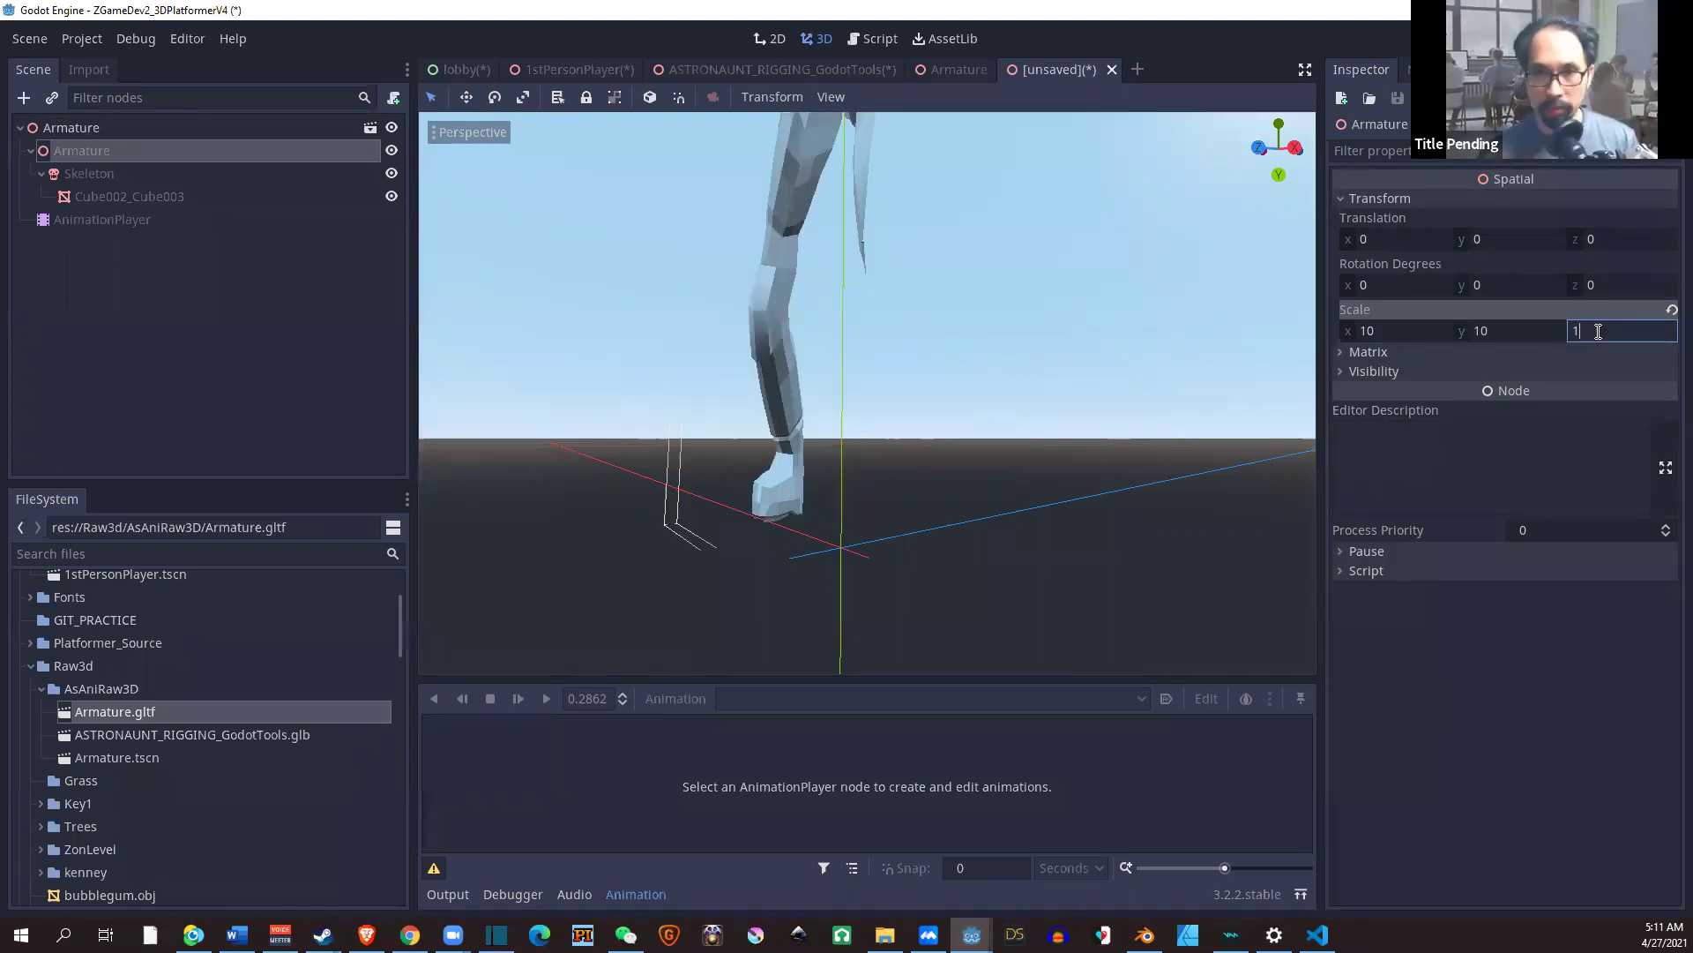
text(0)
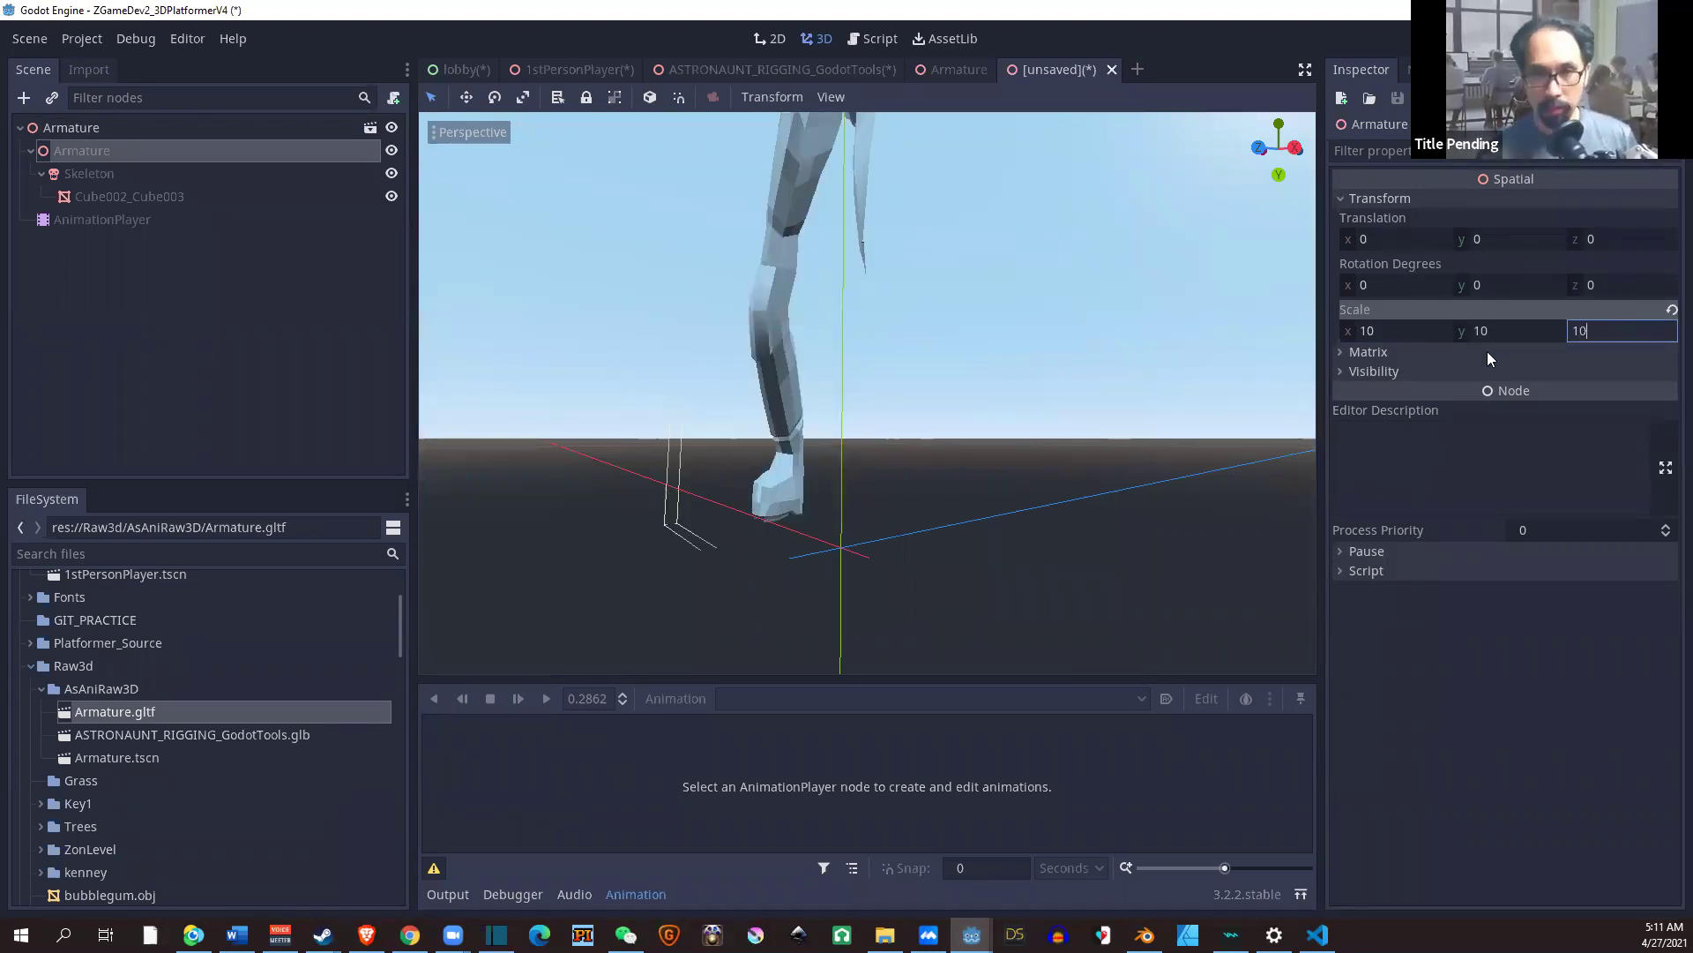
key(Return)
Play the AnimationPlayer's Sitting-loop animation and orbit around the sitting character
scroll(1016, 346, down, 5)
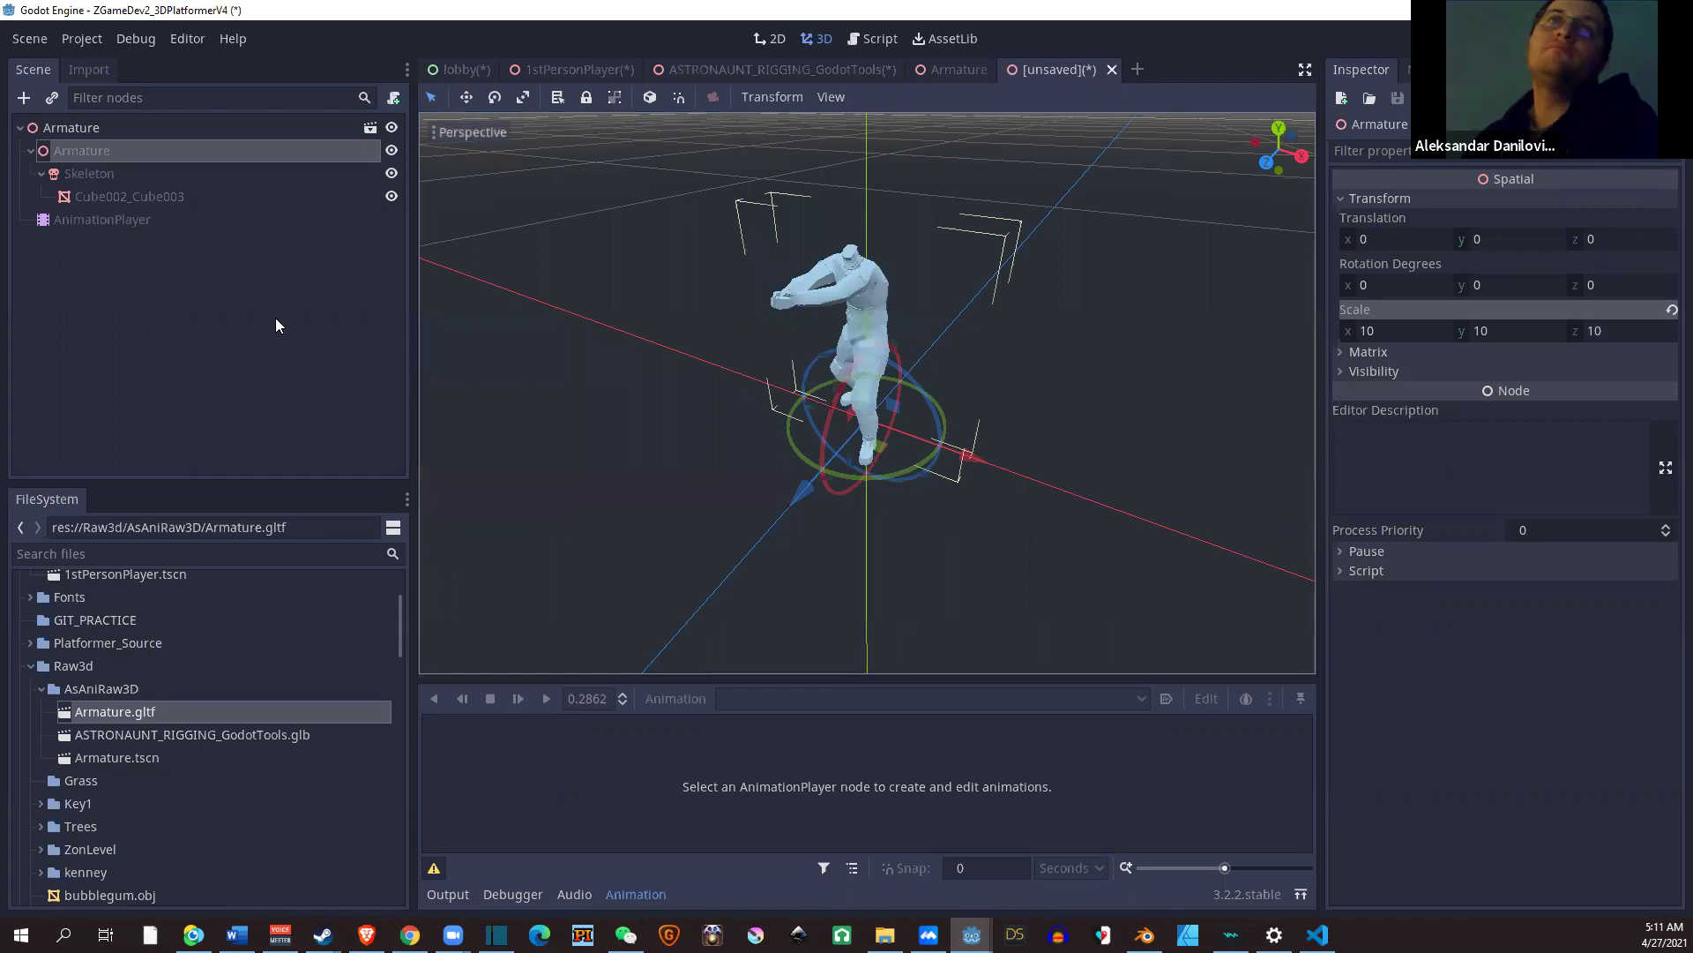
click(101, 219)
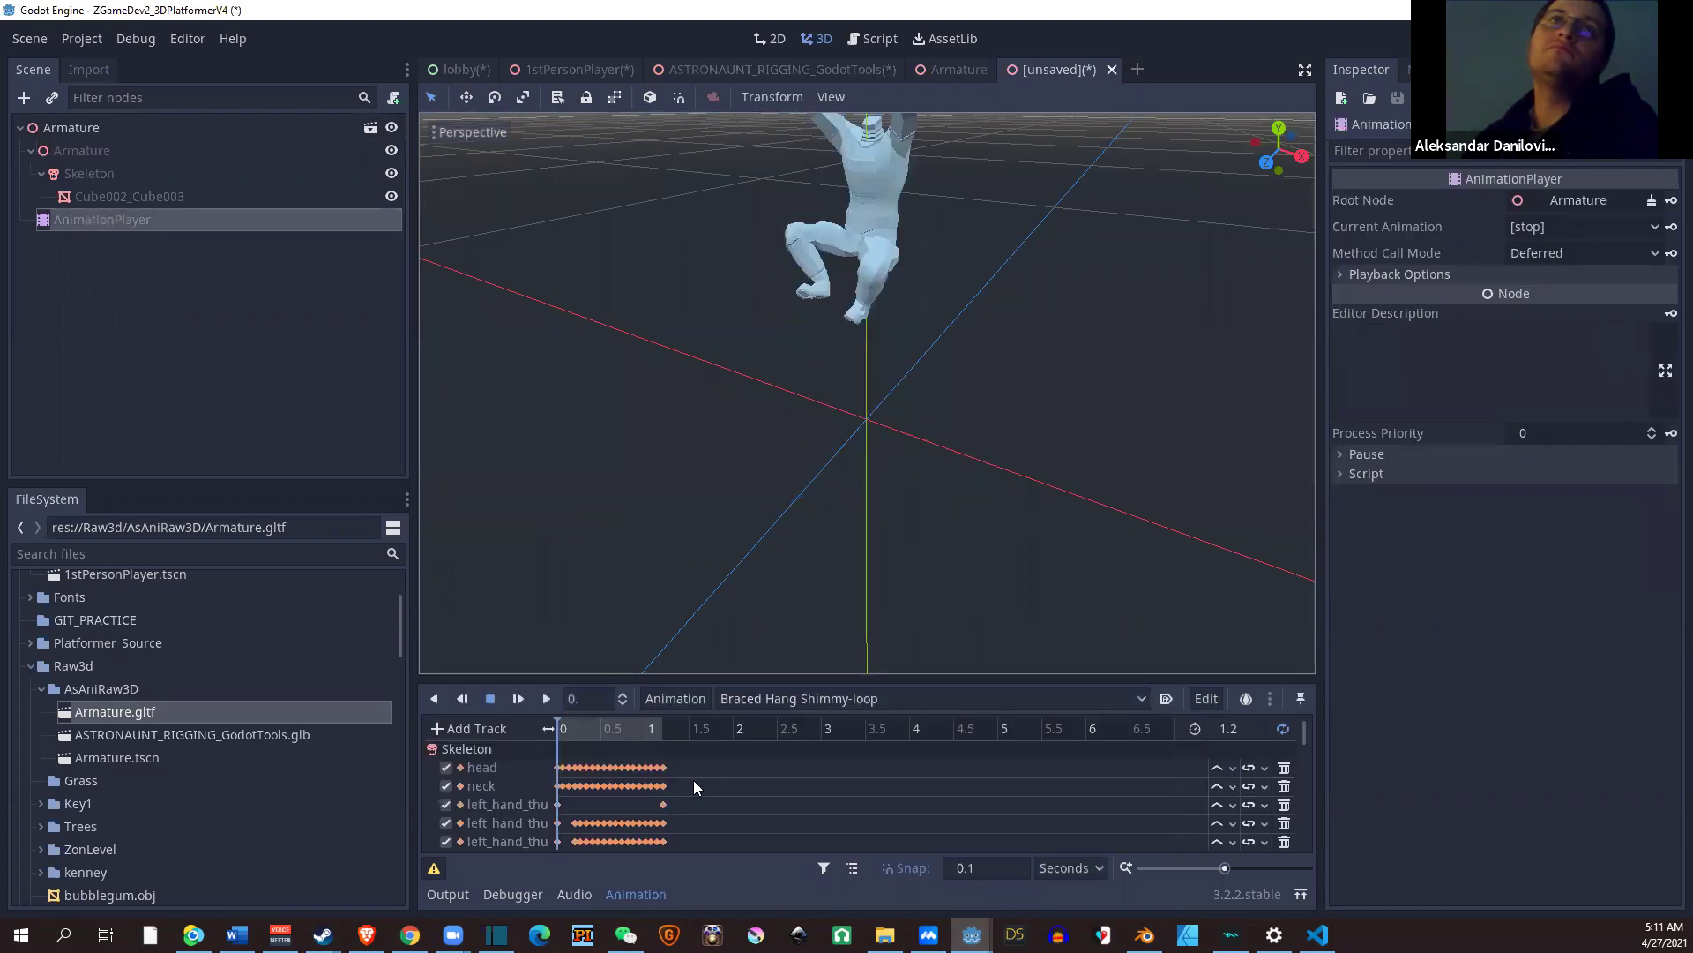
scroll(518, 808, down, 1)
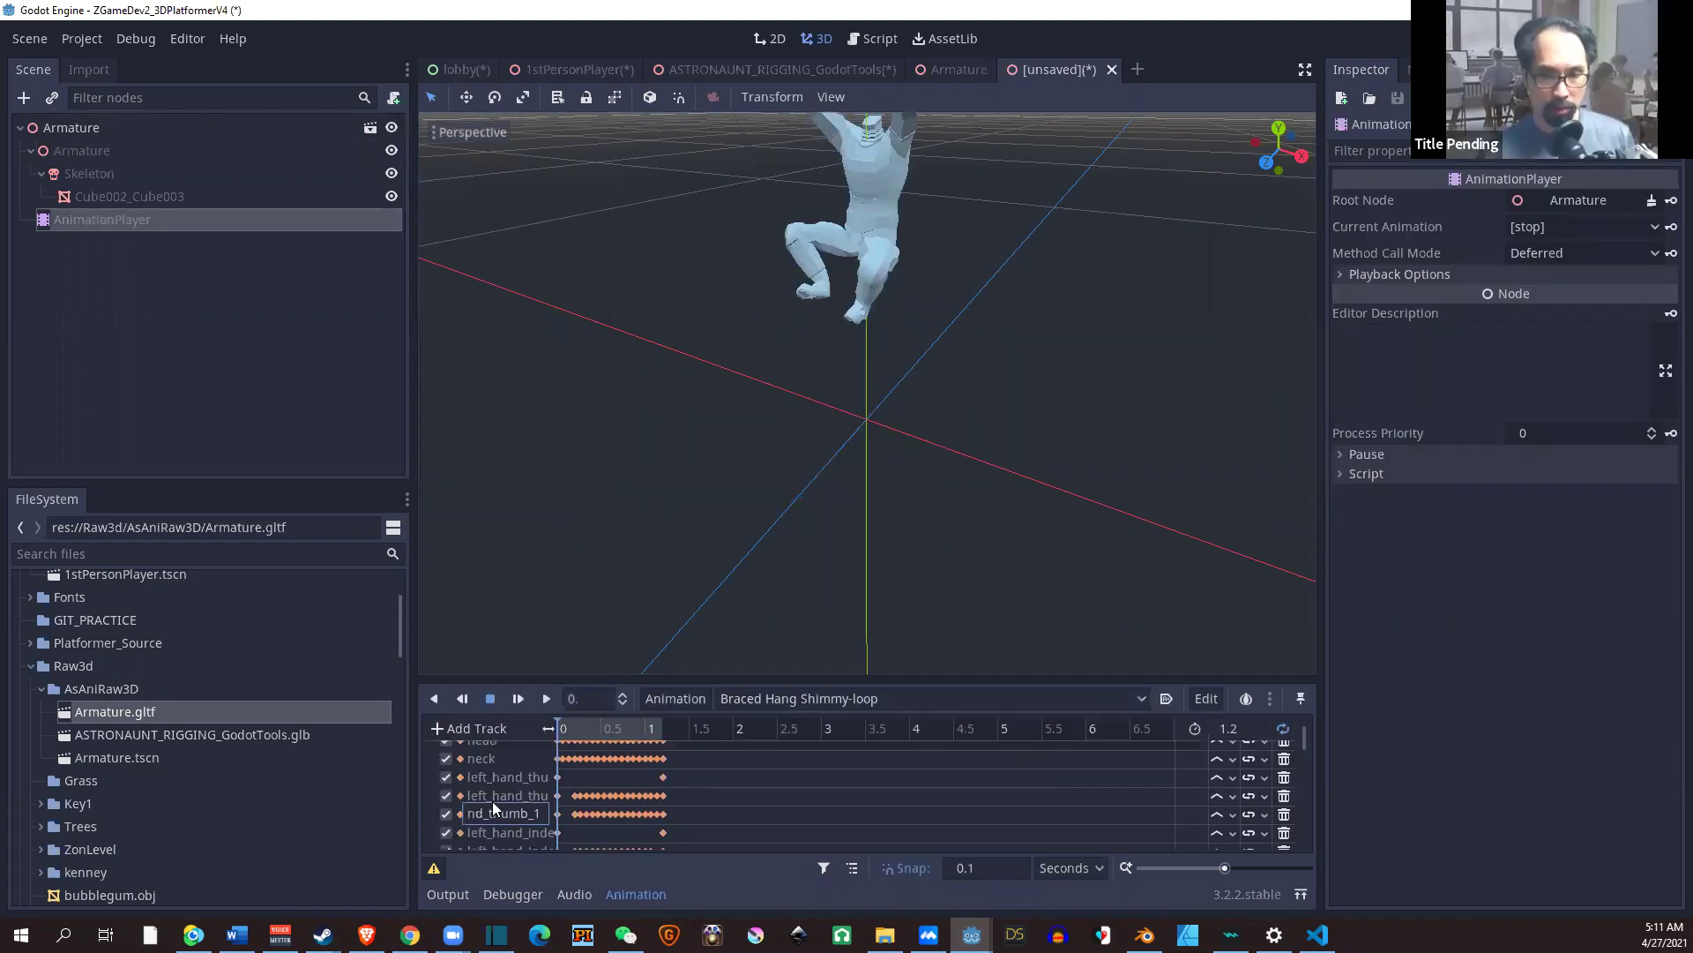
click(801, 699)
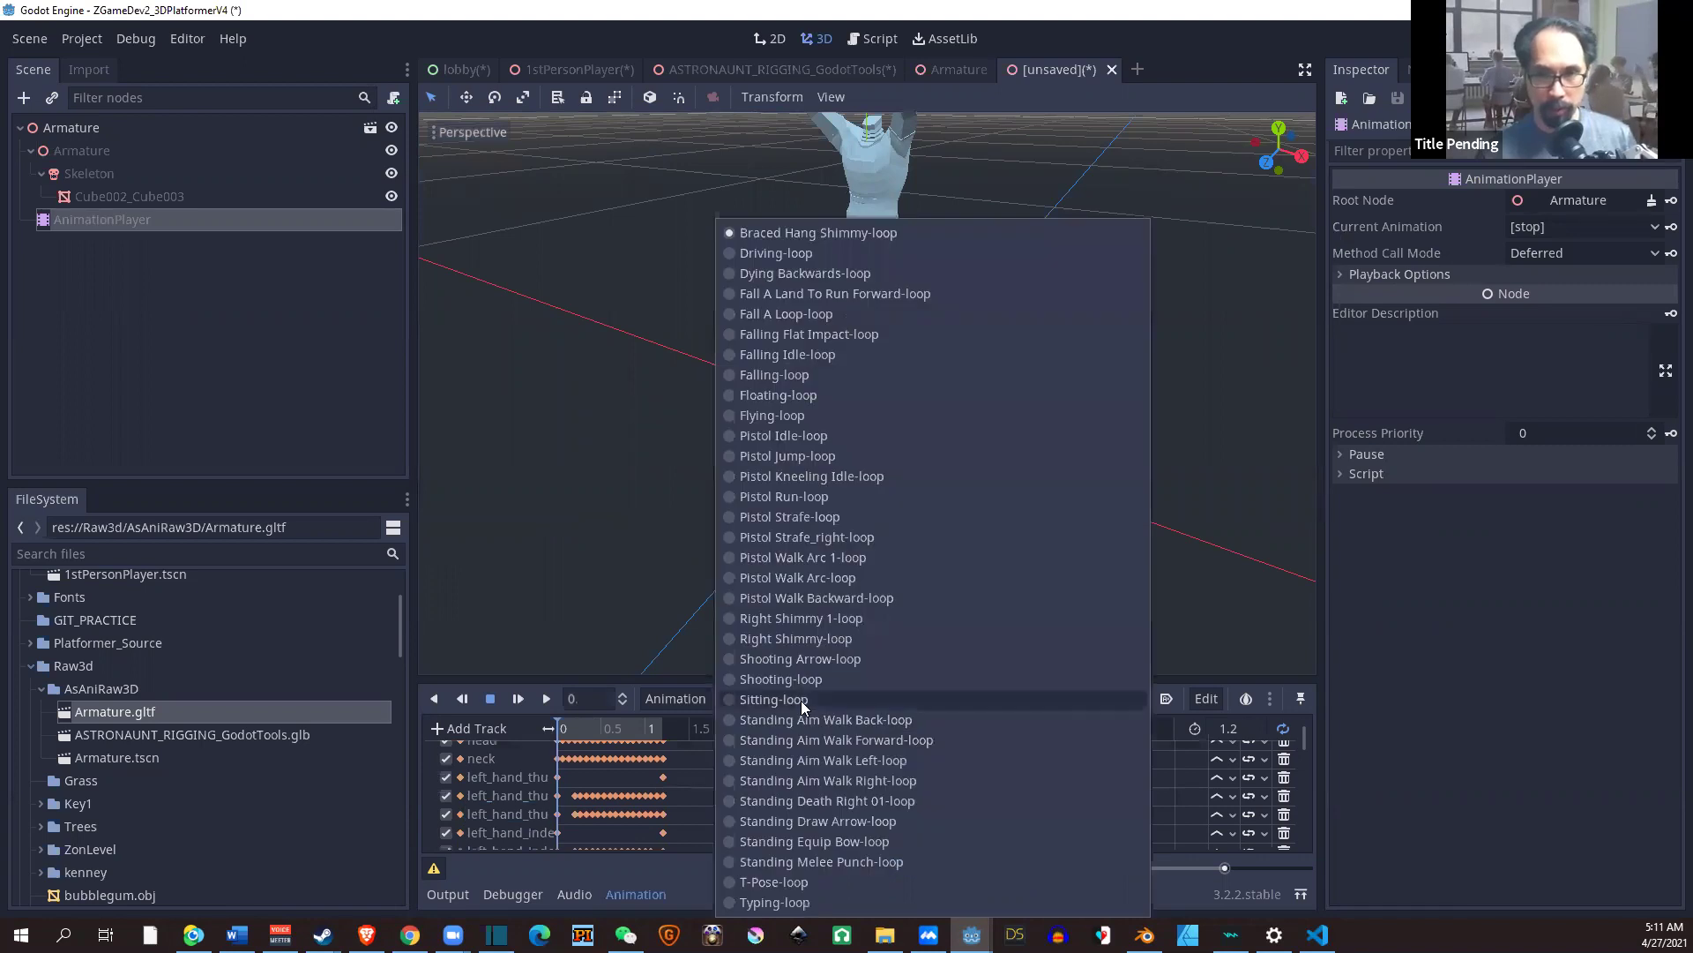
click(801, 699)
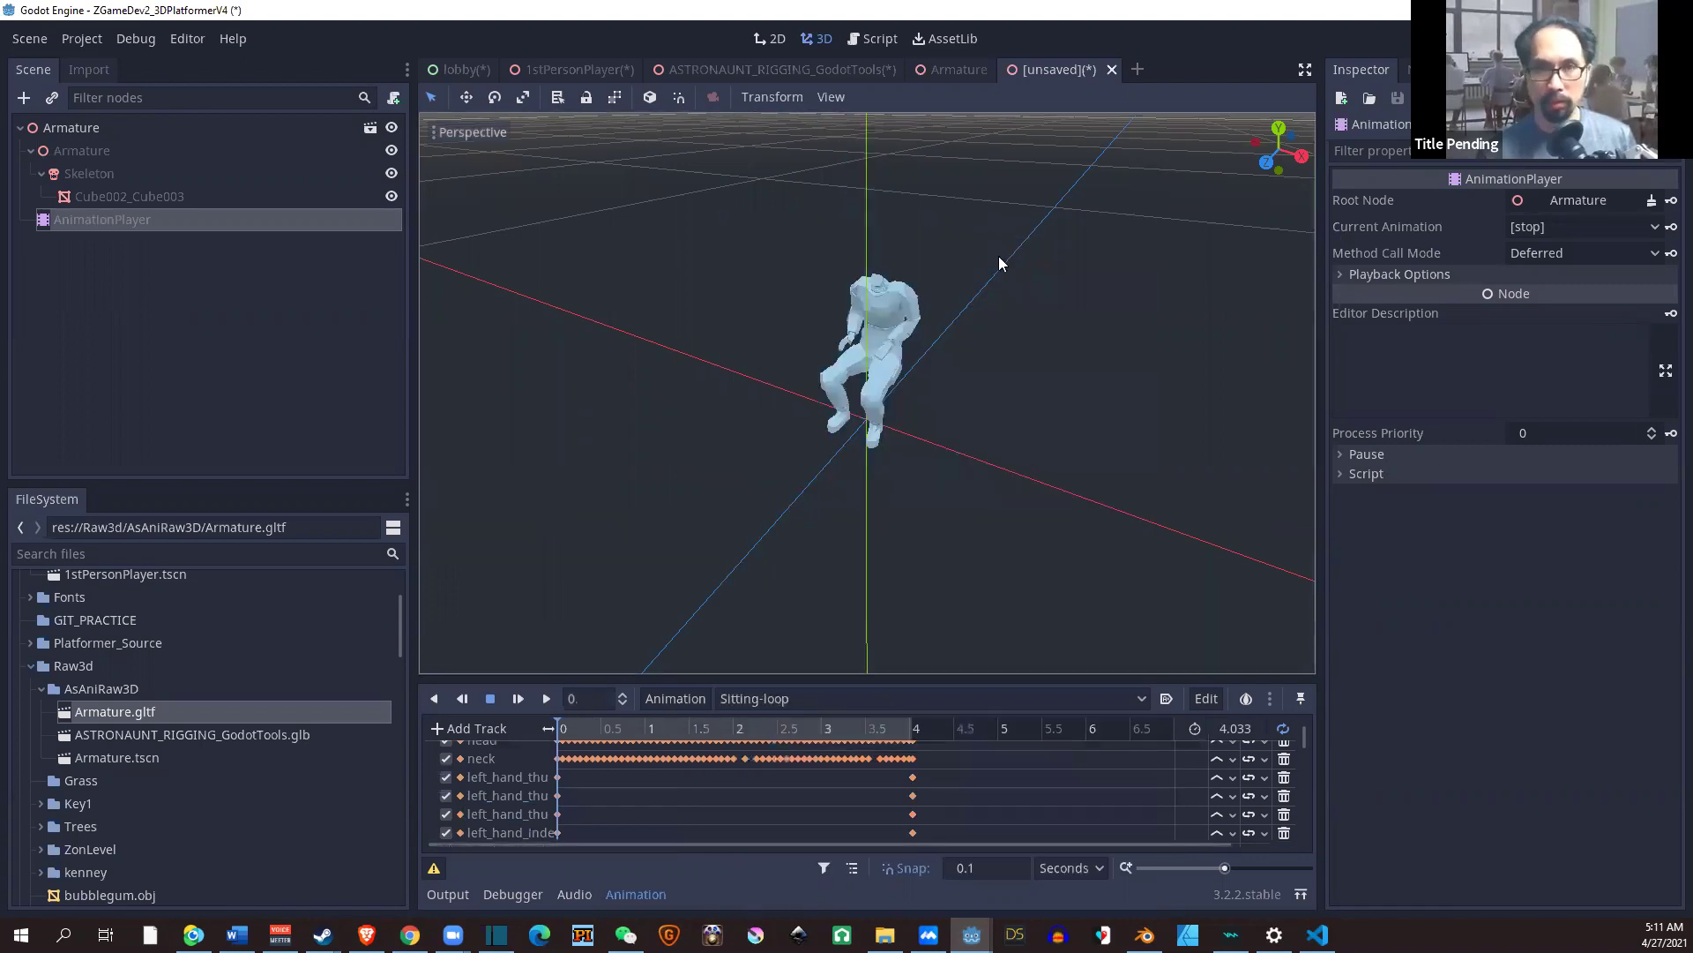
scroll(998, 257, up, 5)
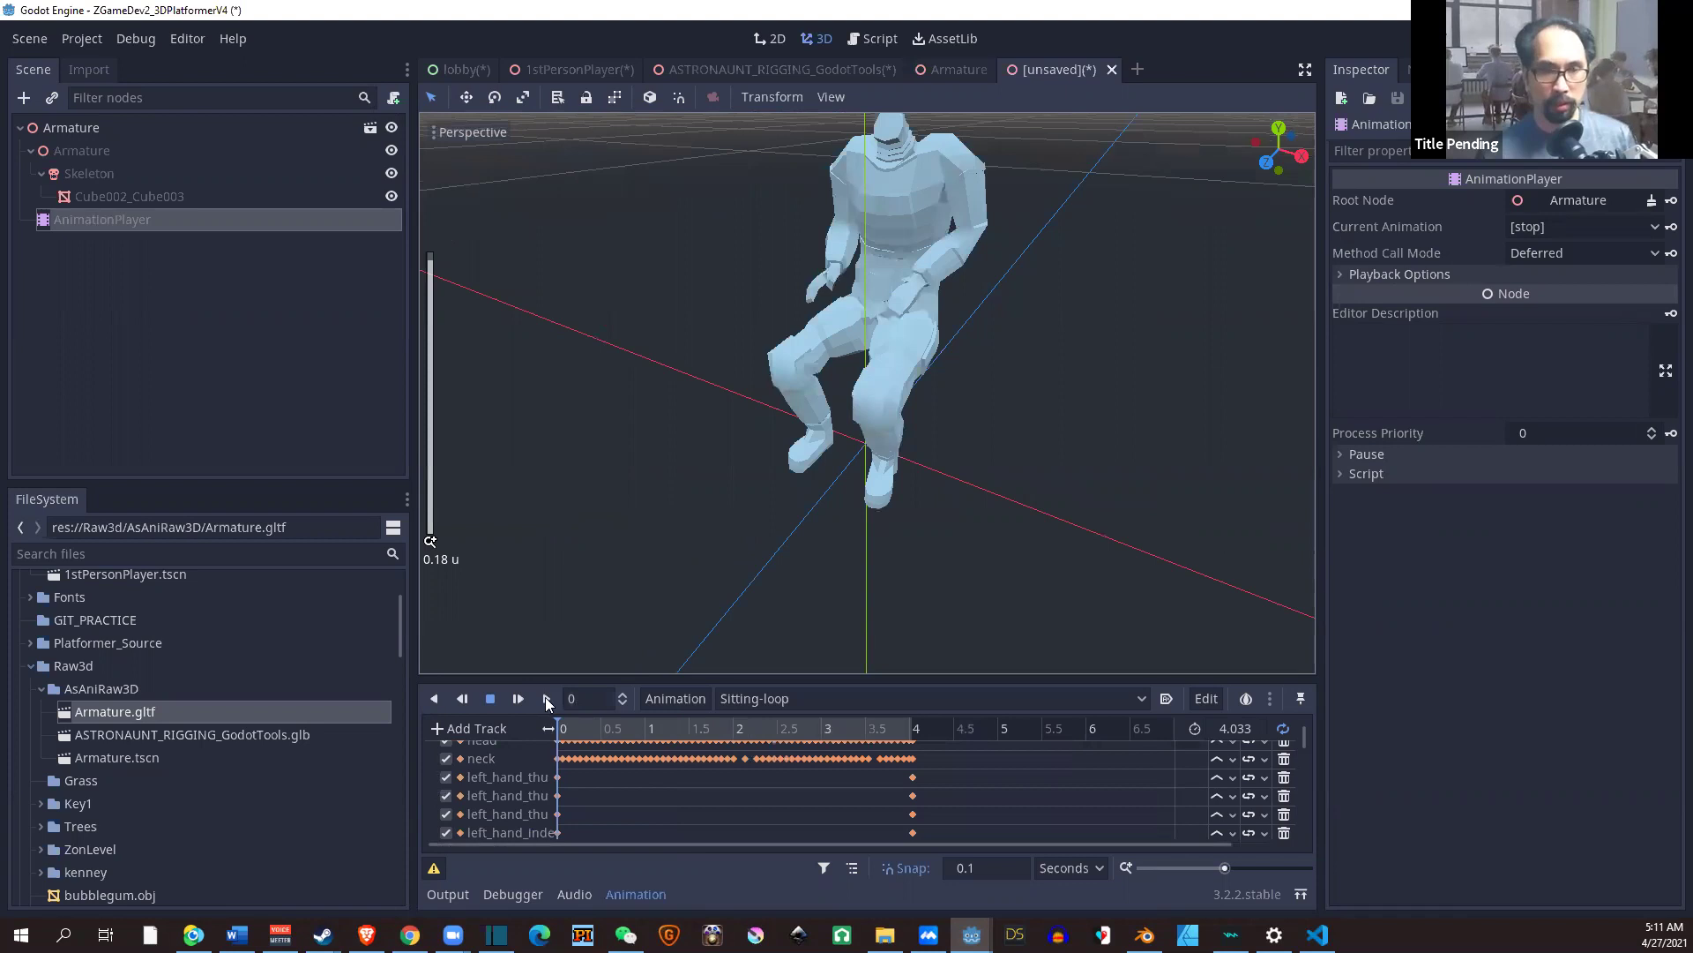
click(547, 698)
middle_drag(887, 328, 863, 229)
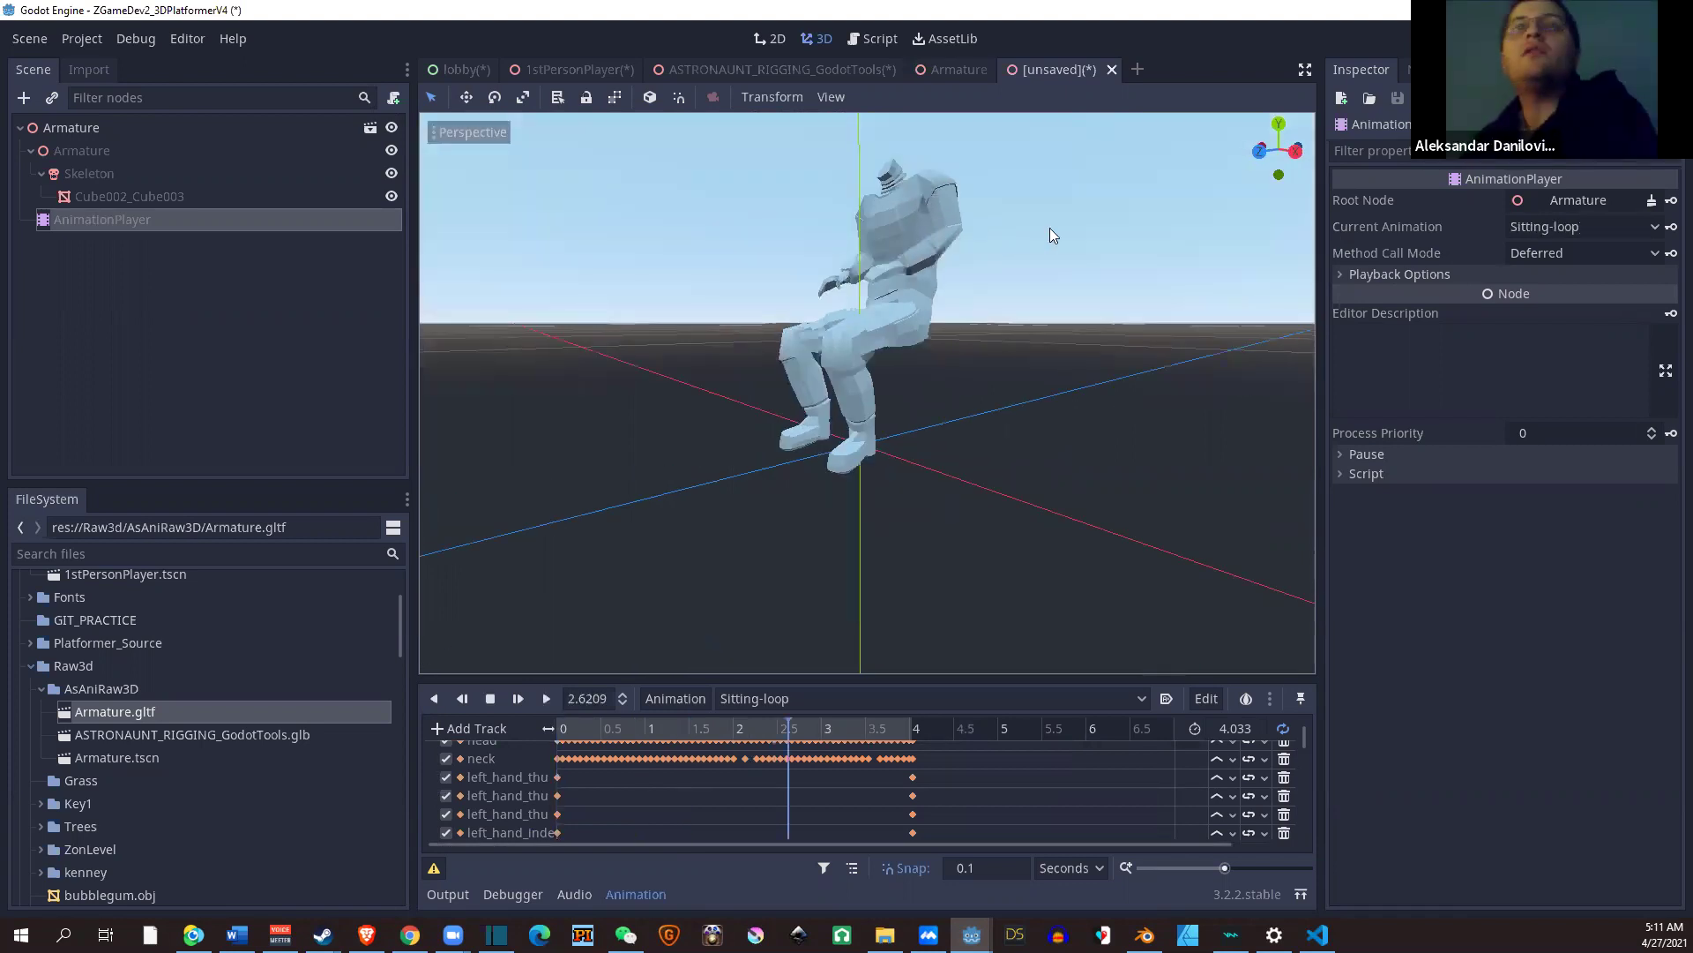
middle_drag(1049, 228, 833, 264)
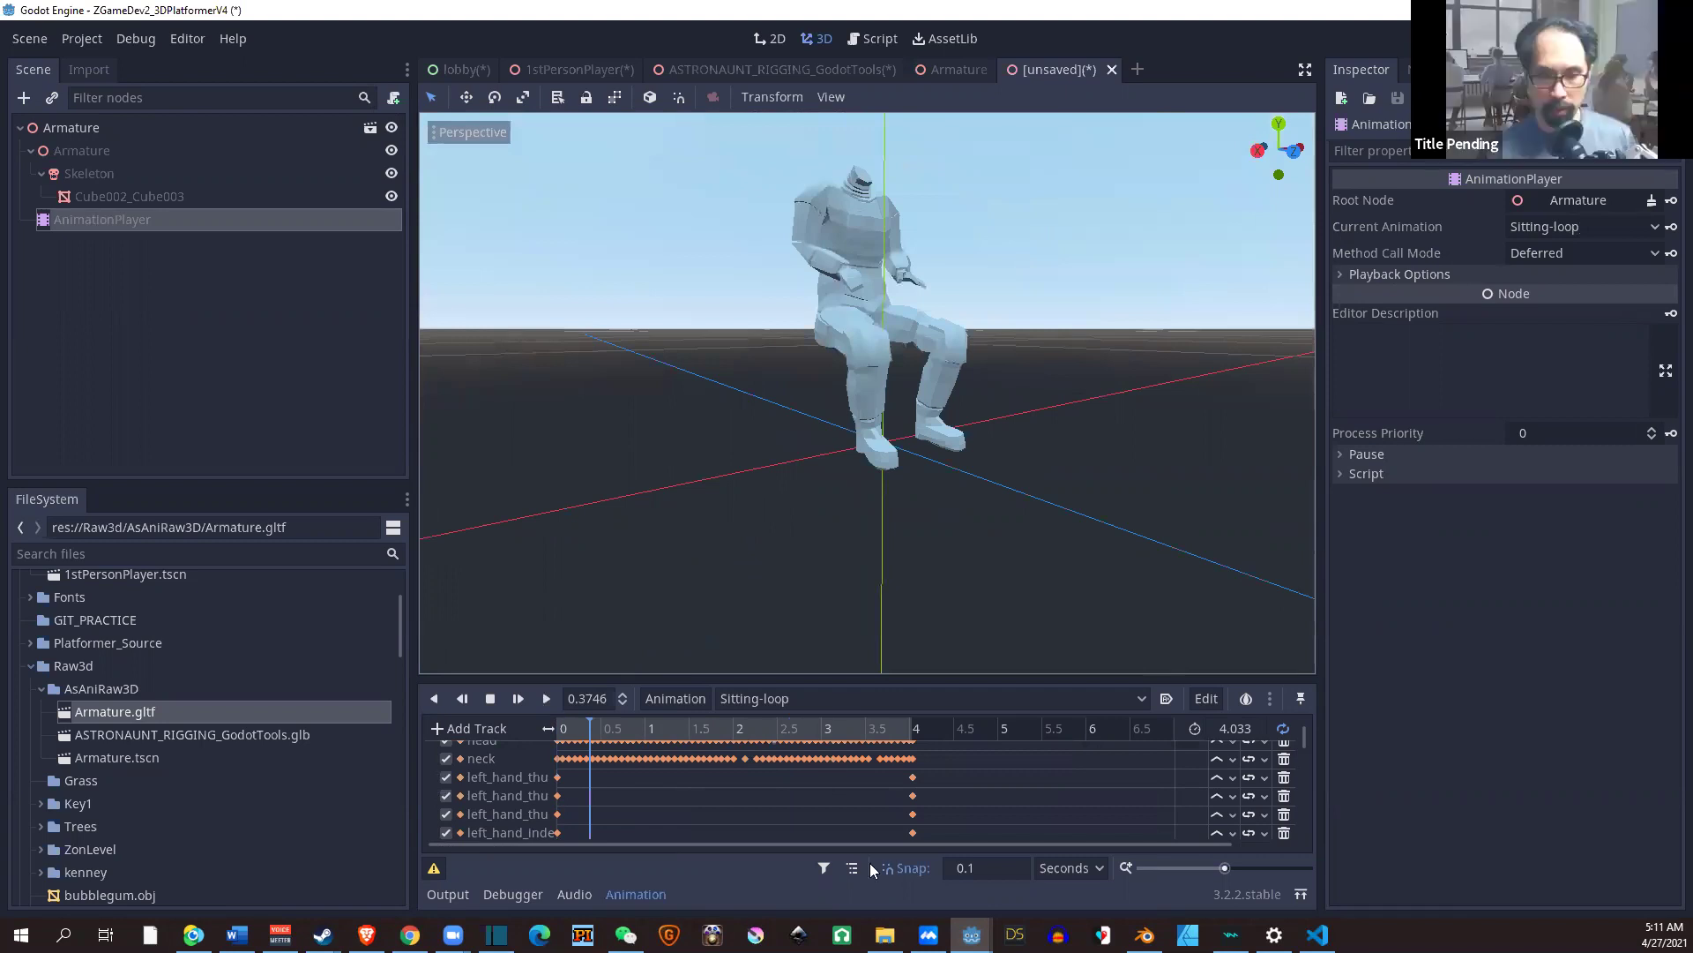
Switch the current animation to Standing Equip Bow-loop
click(837, 697)
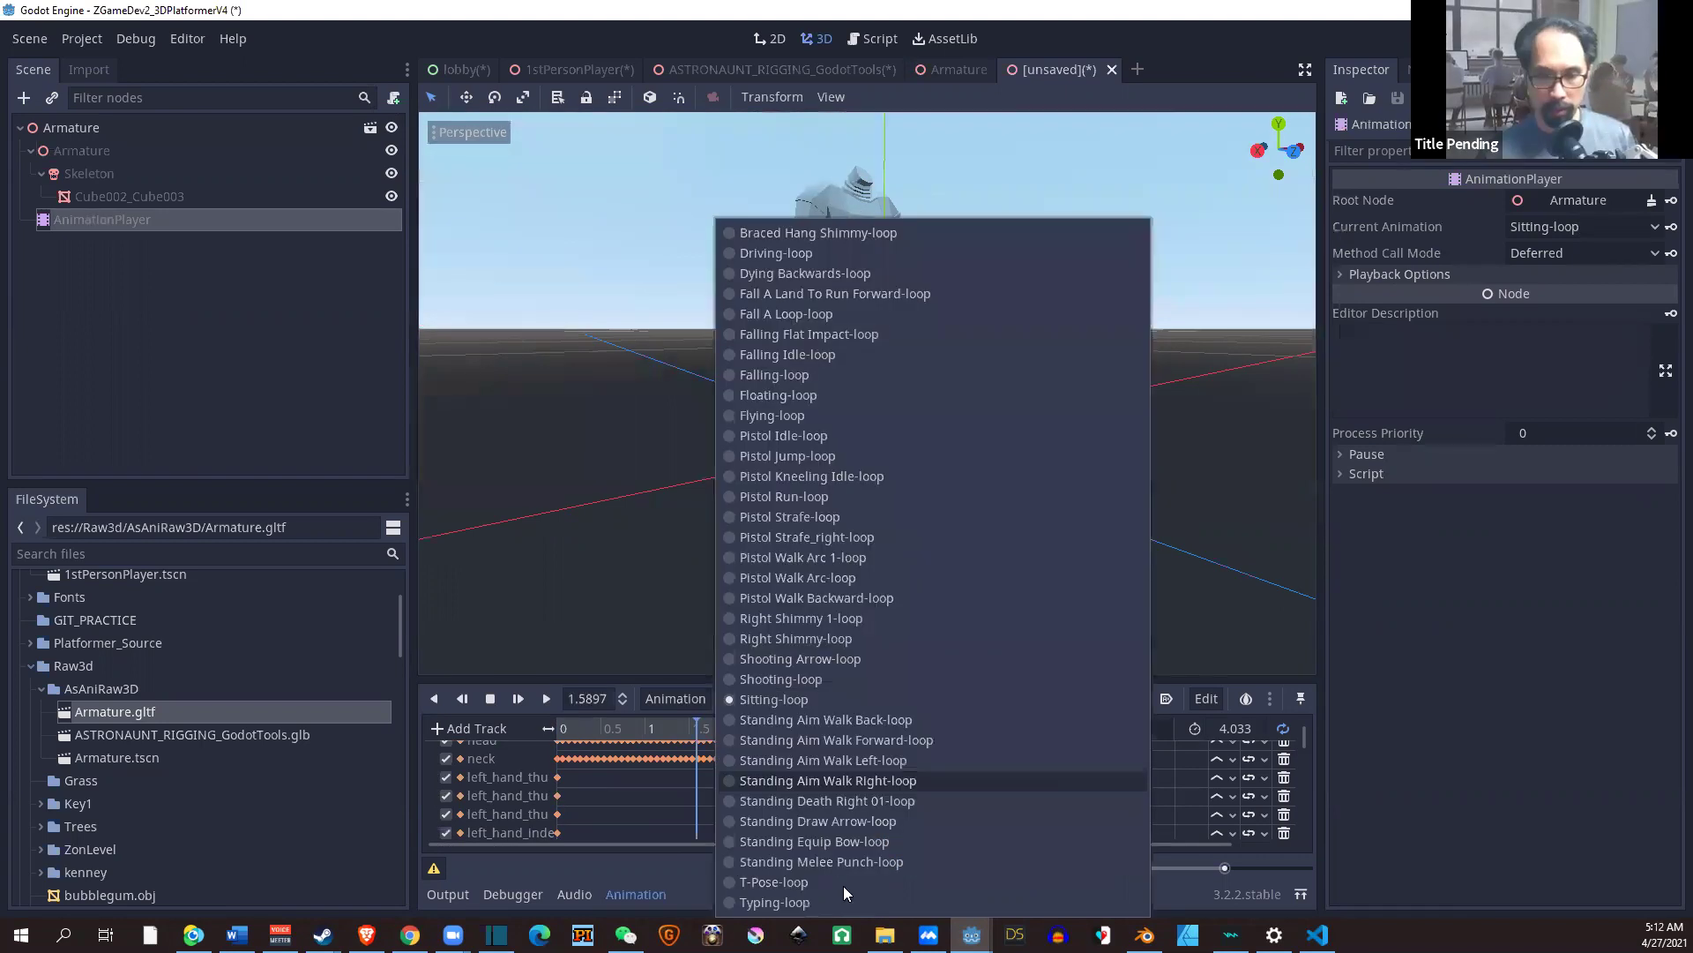
click(818, 843)
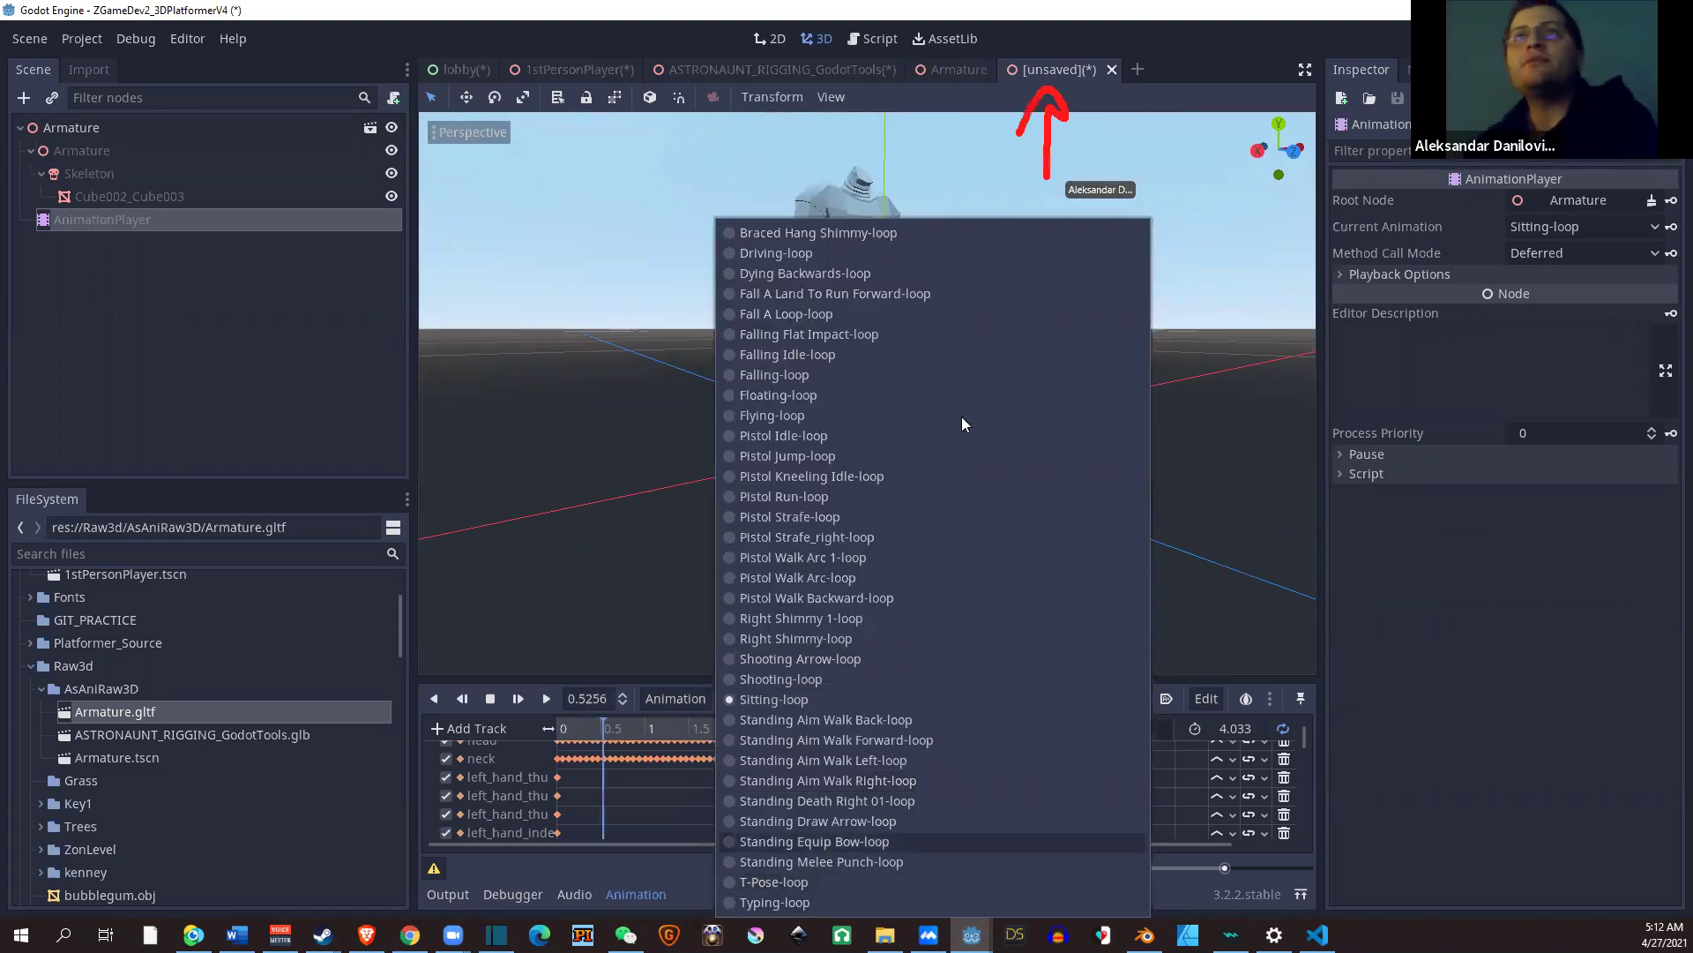
middle_drag(809, 414, 724, 379)
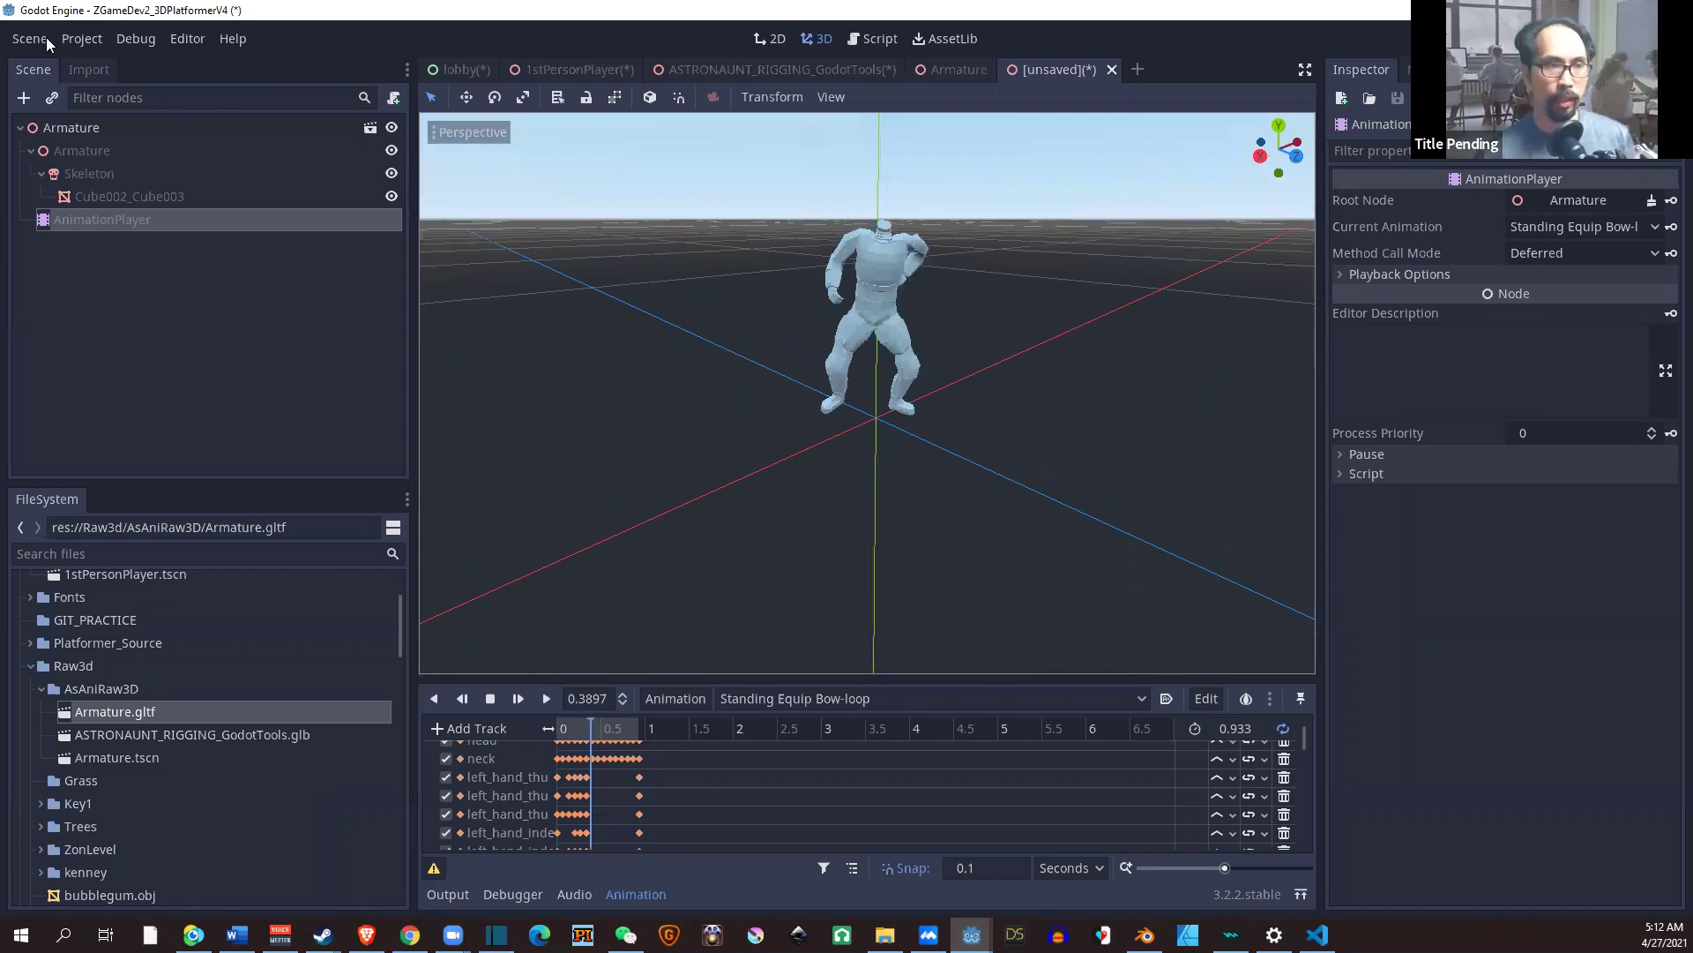
Save the scene as Armature2.tscn in the res://Raw3d/AsAniRaw3D folder
click(36, 39)
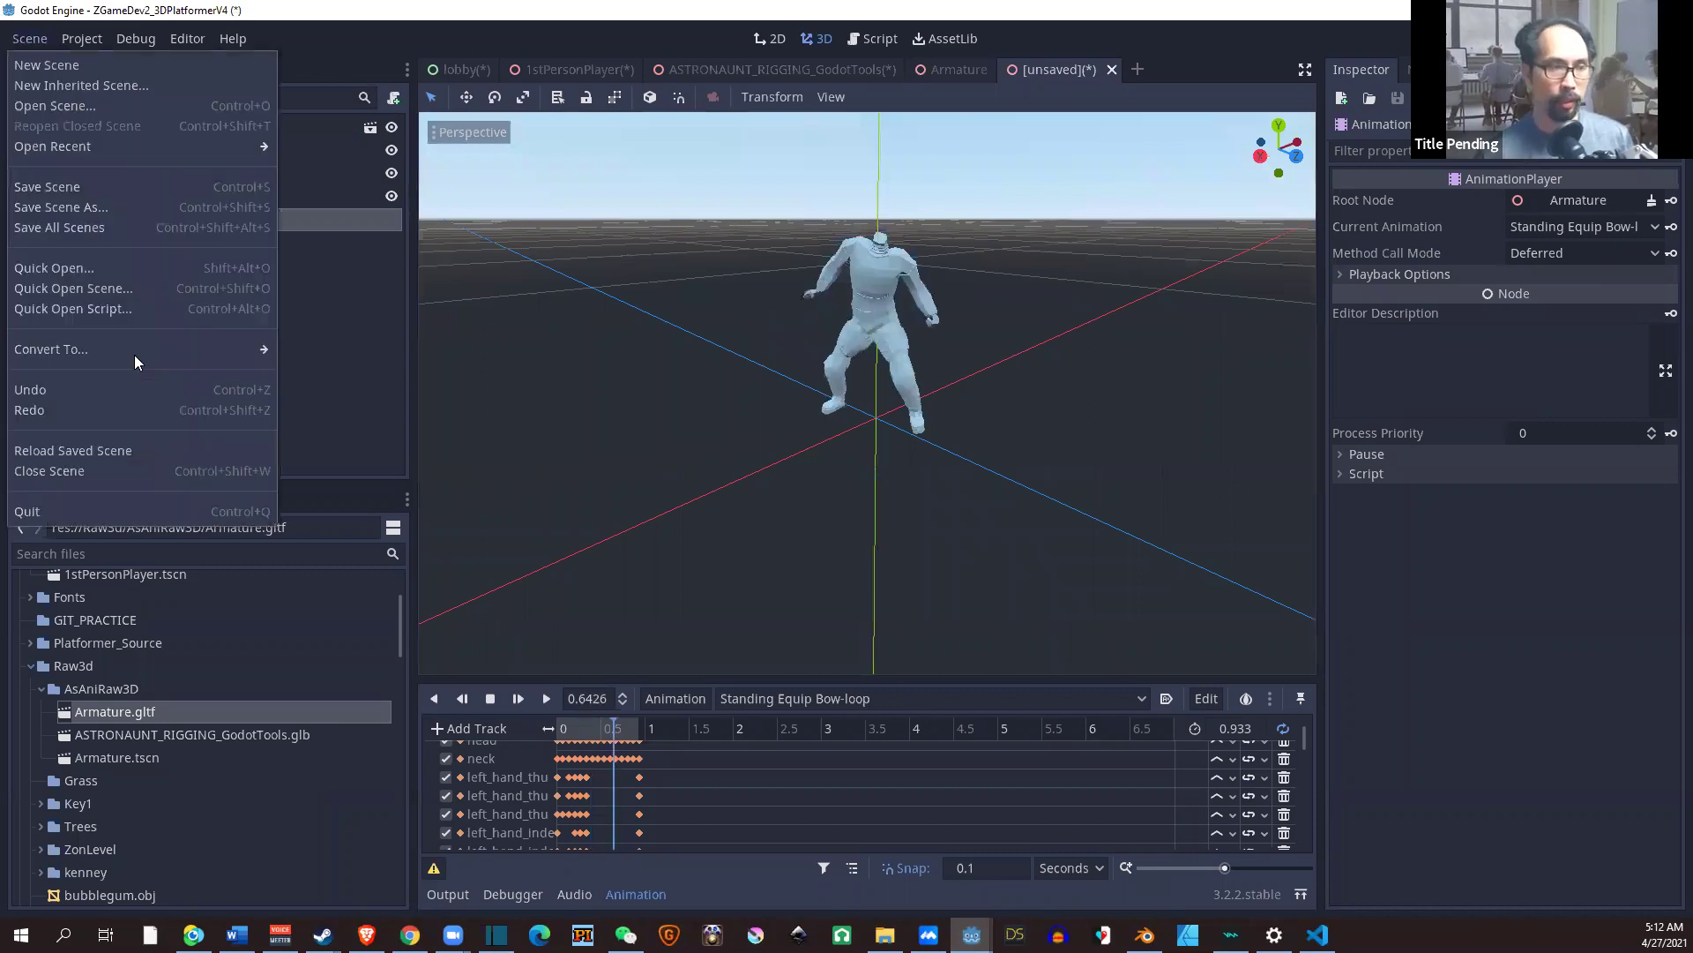
click(100, 206)
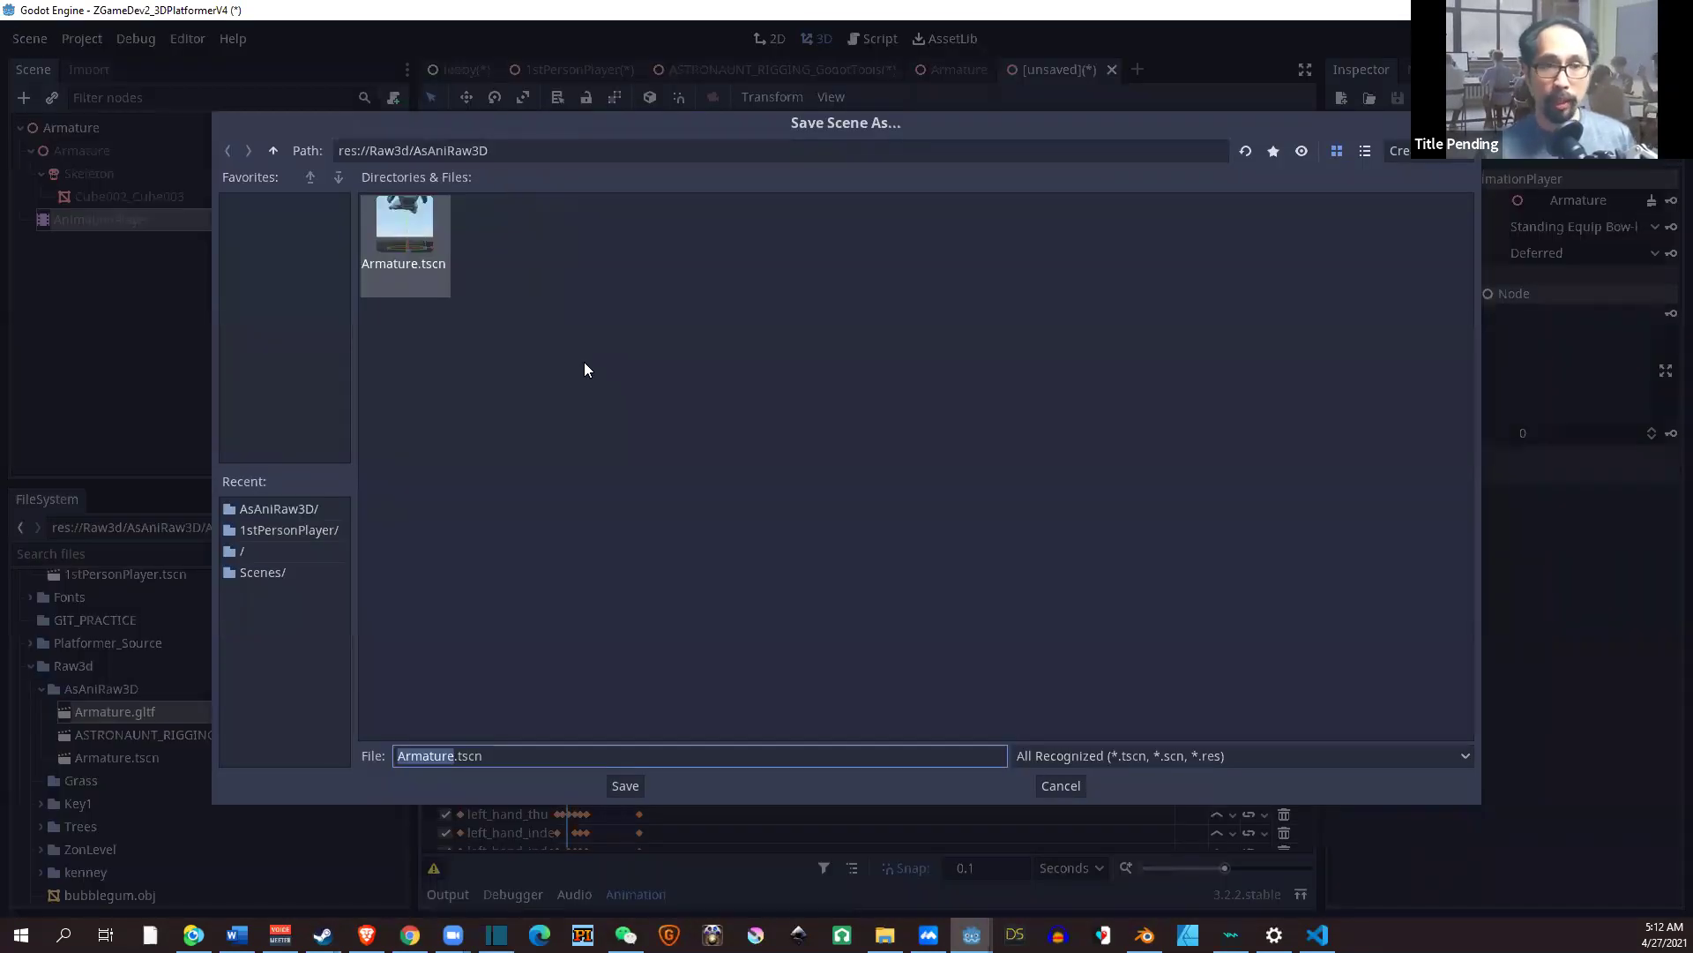
click(272, 149)
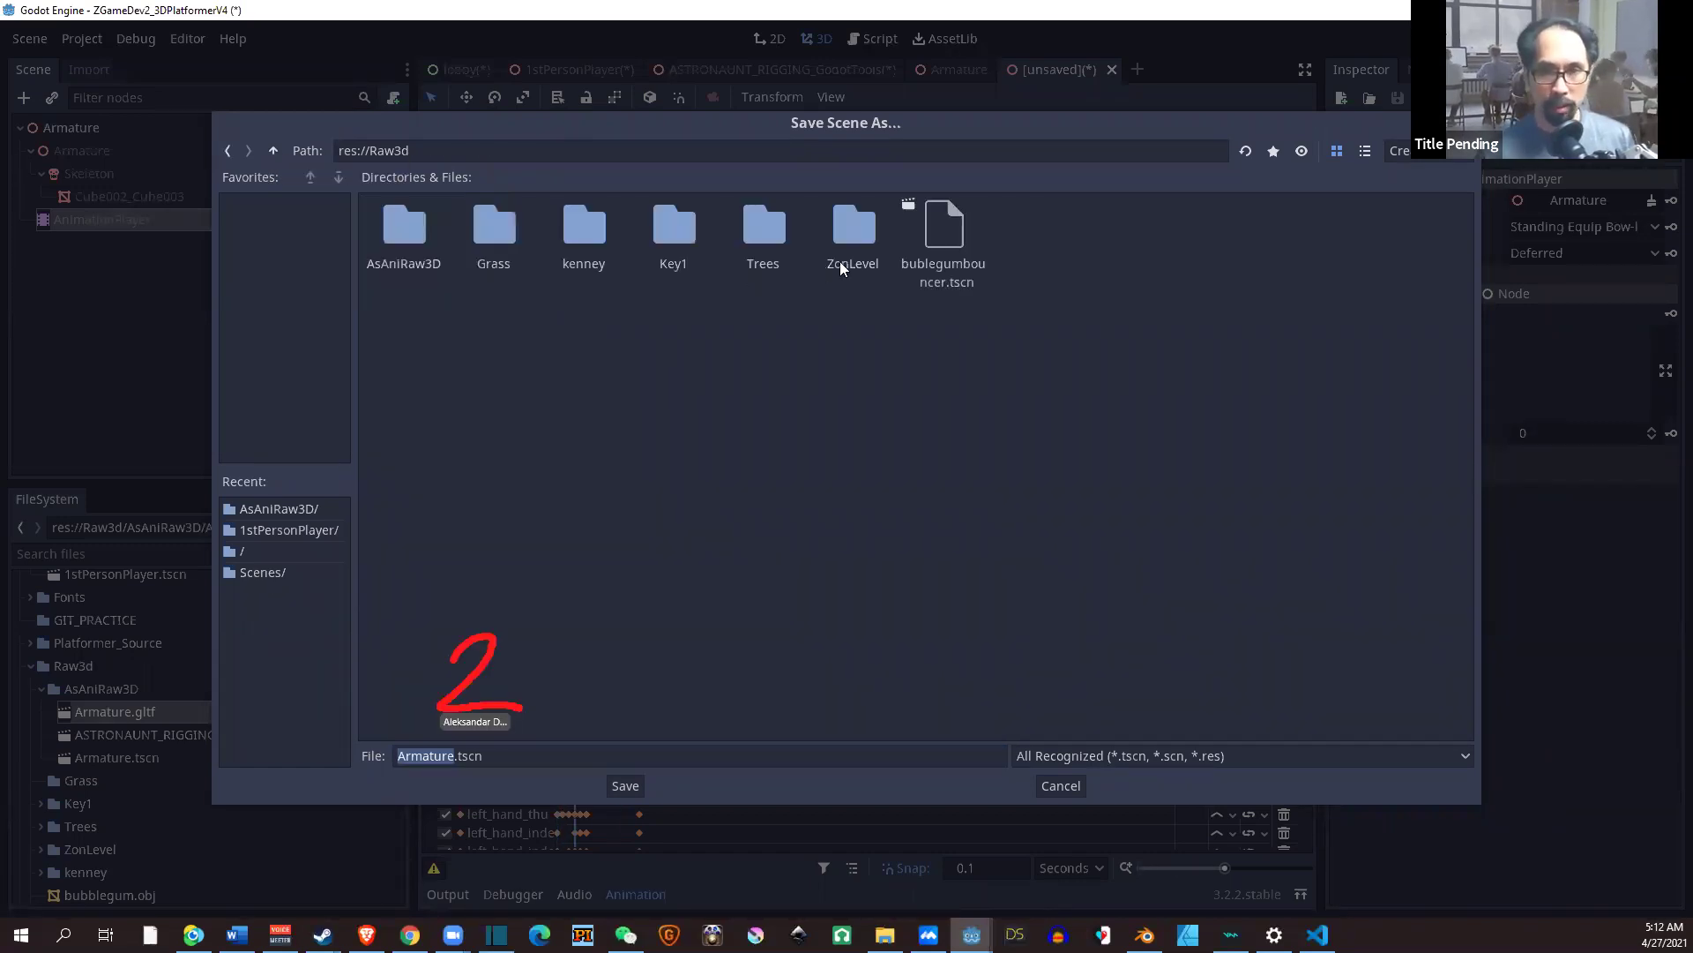
double_click(400, 228)
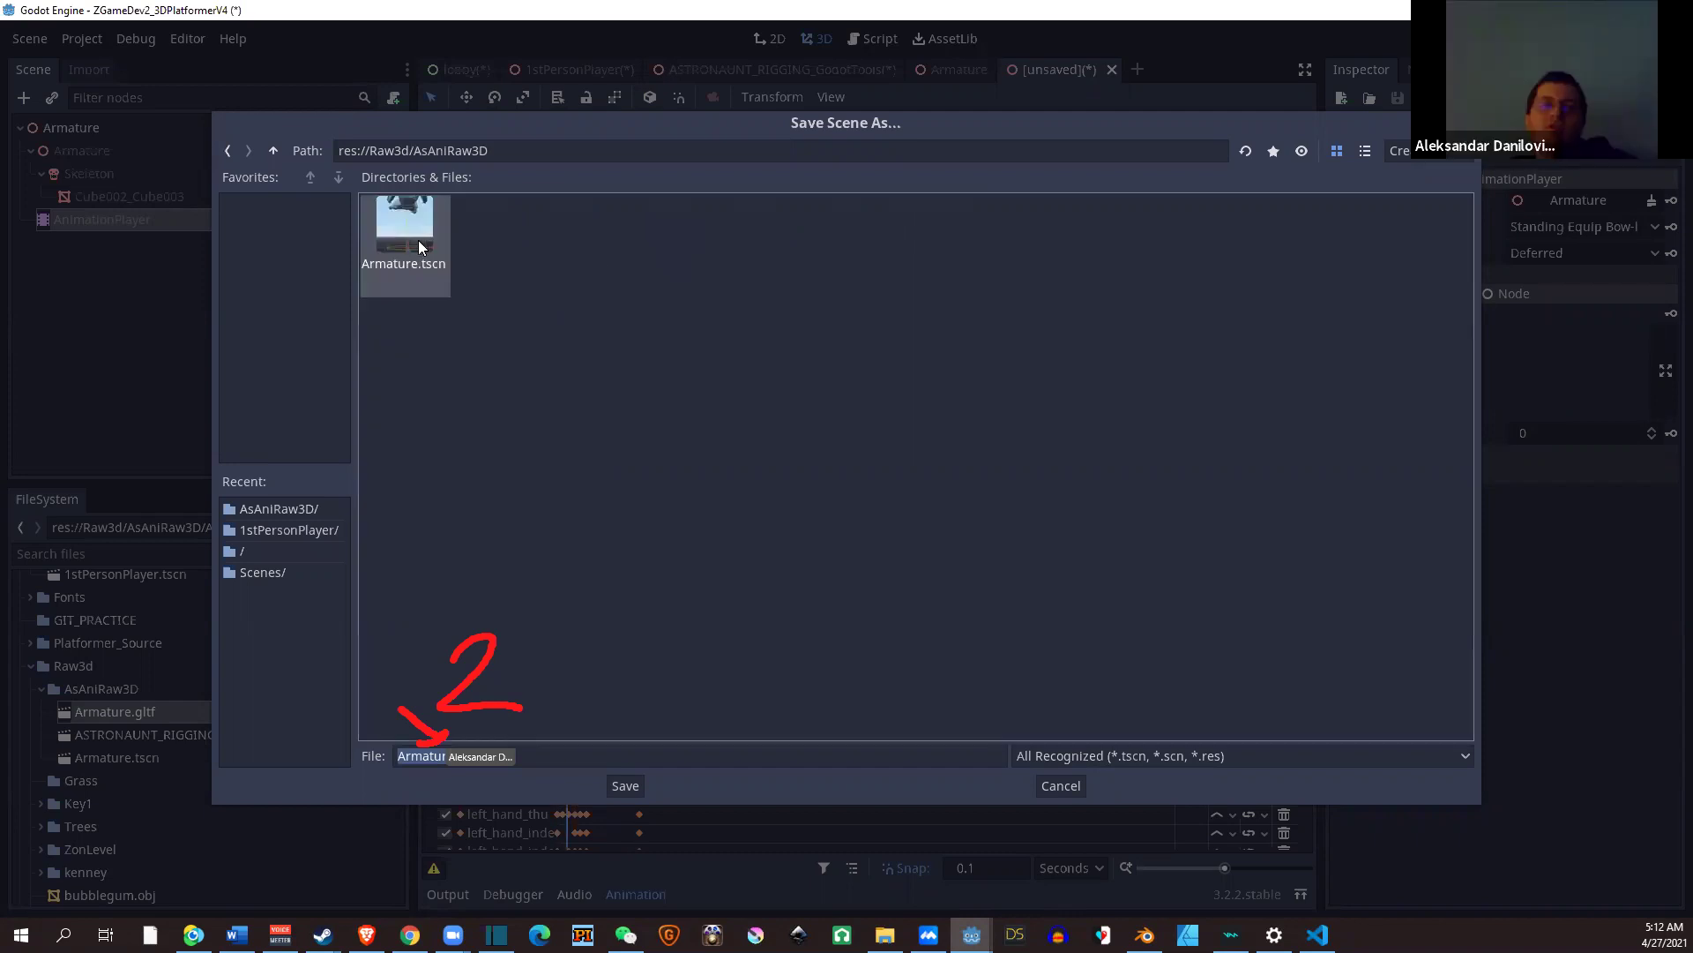
click(272, 151)
click(273, 151)
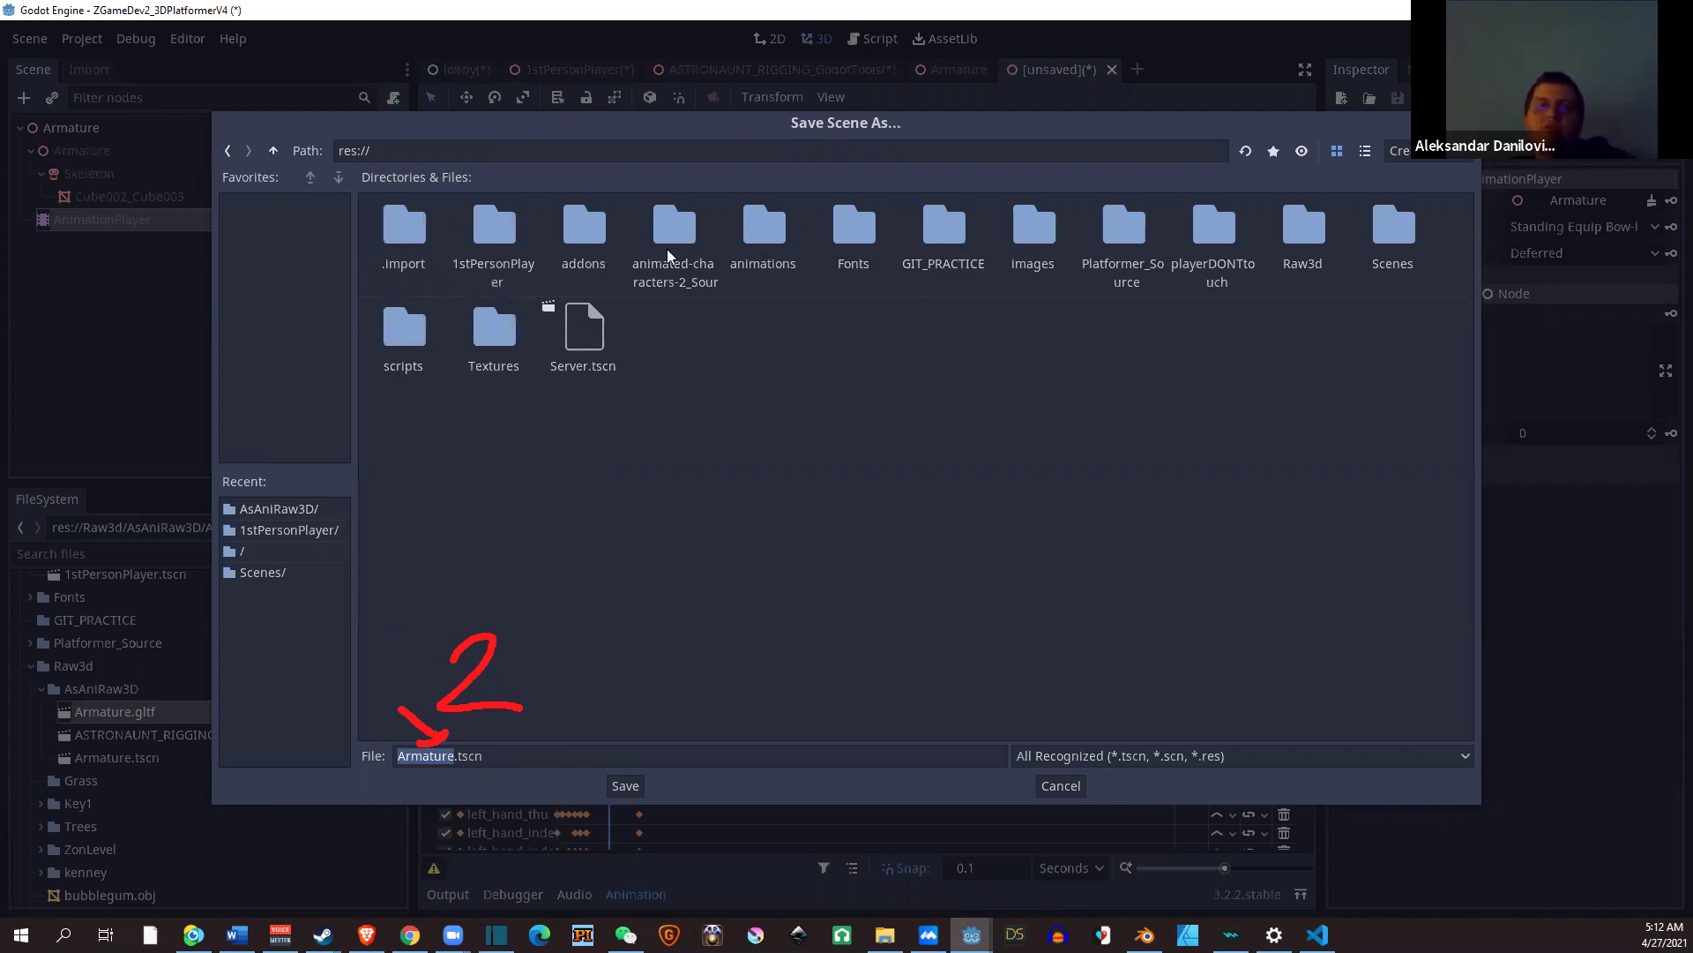
click(480, 231)
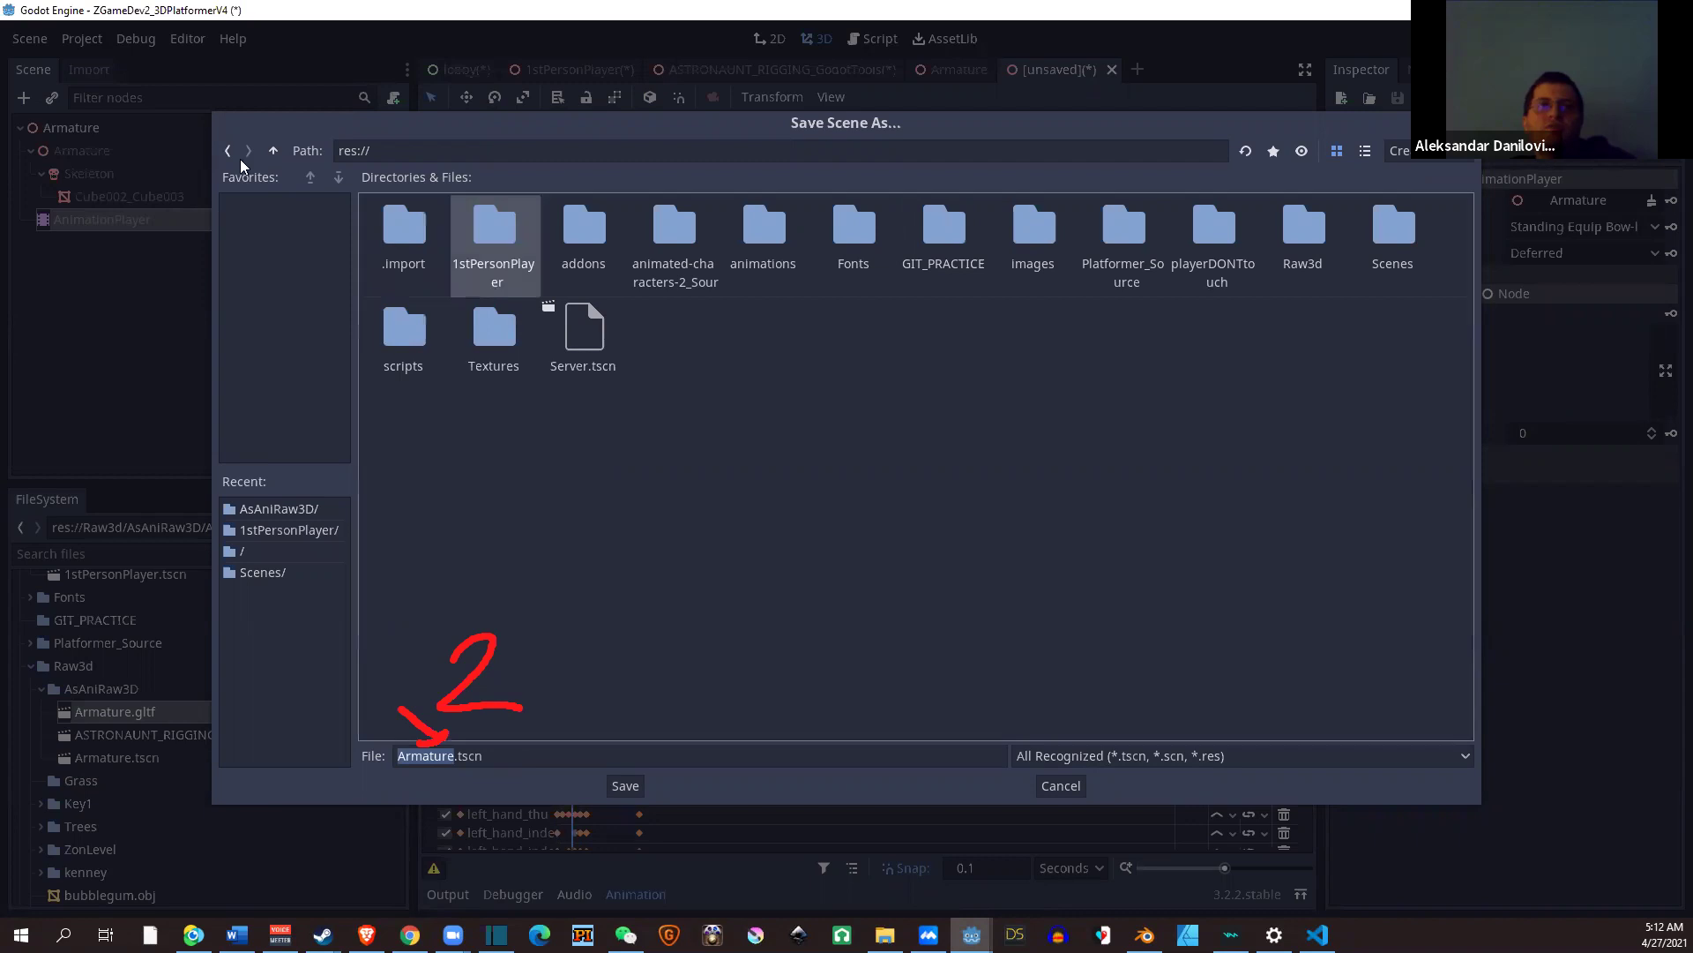
click(229, 150)
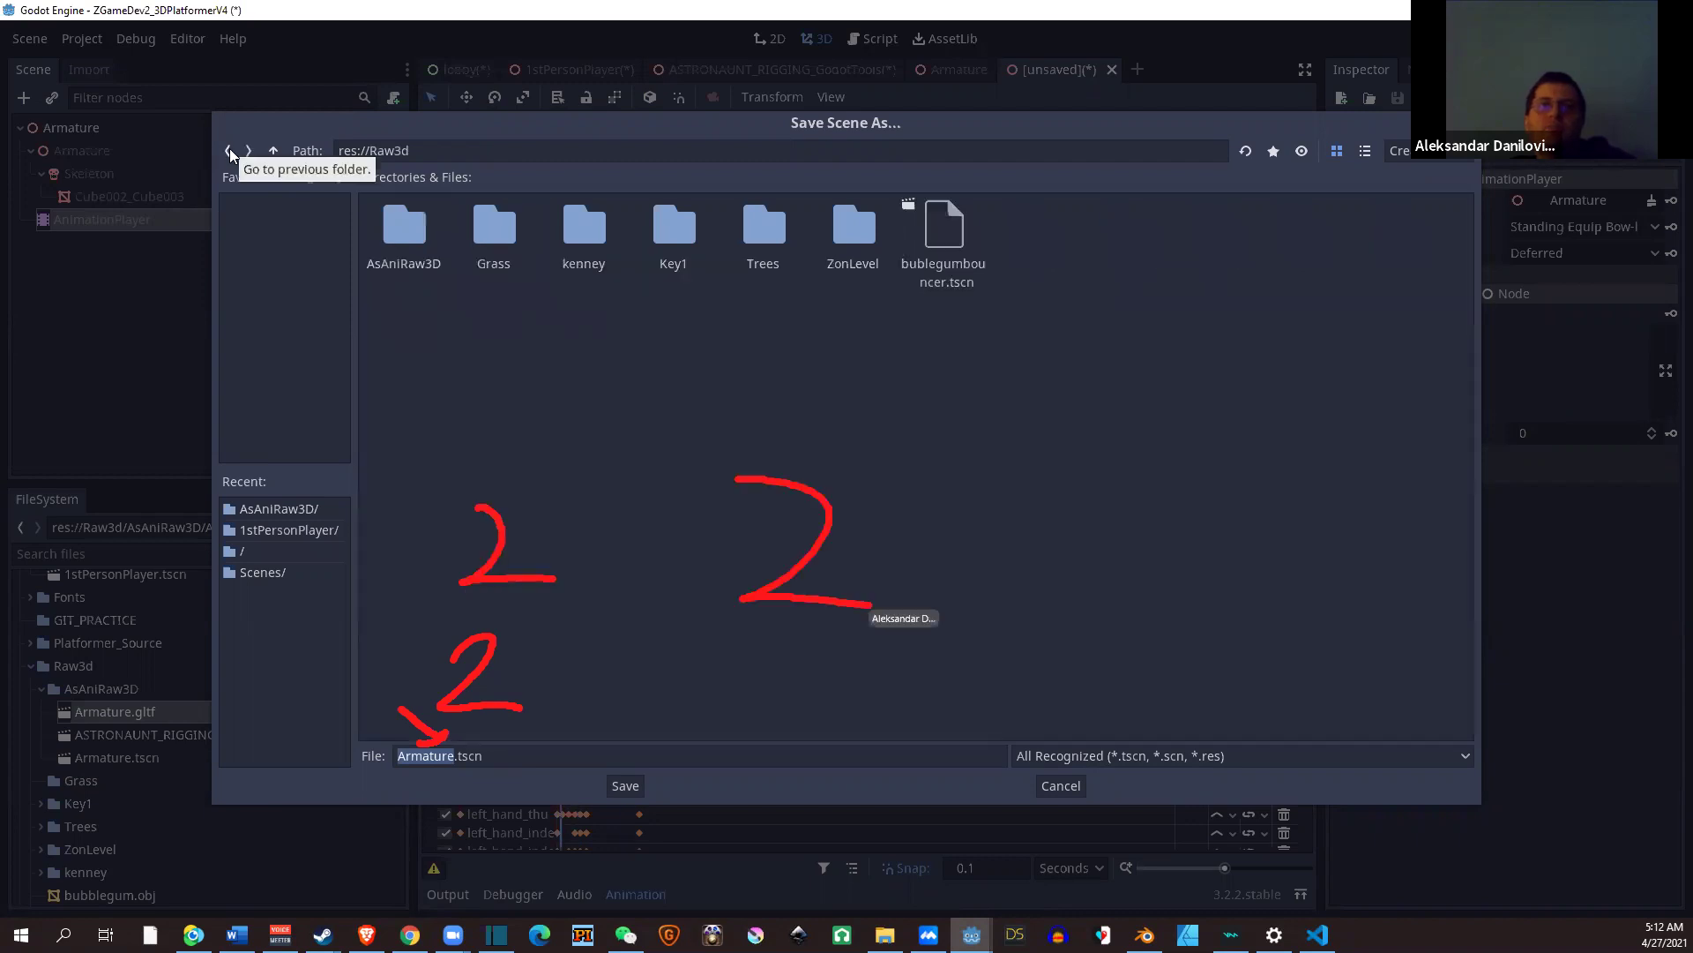
double_click(418, 238)
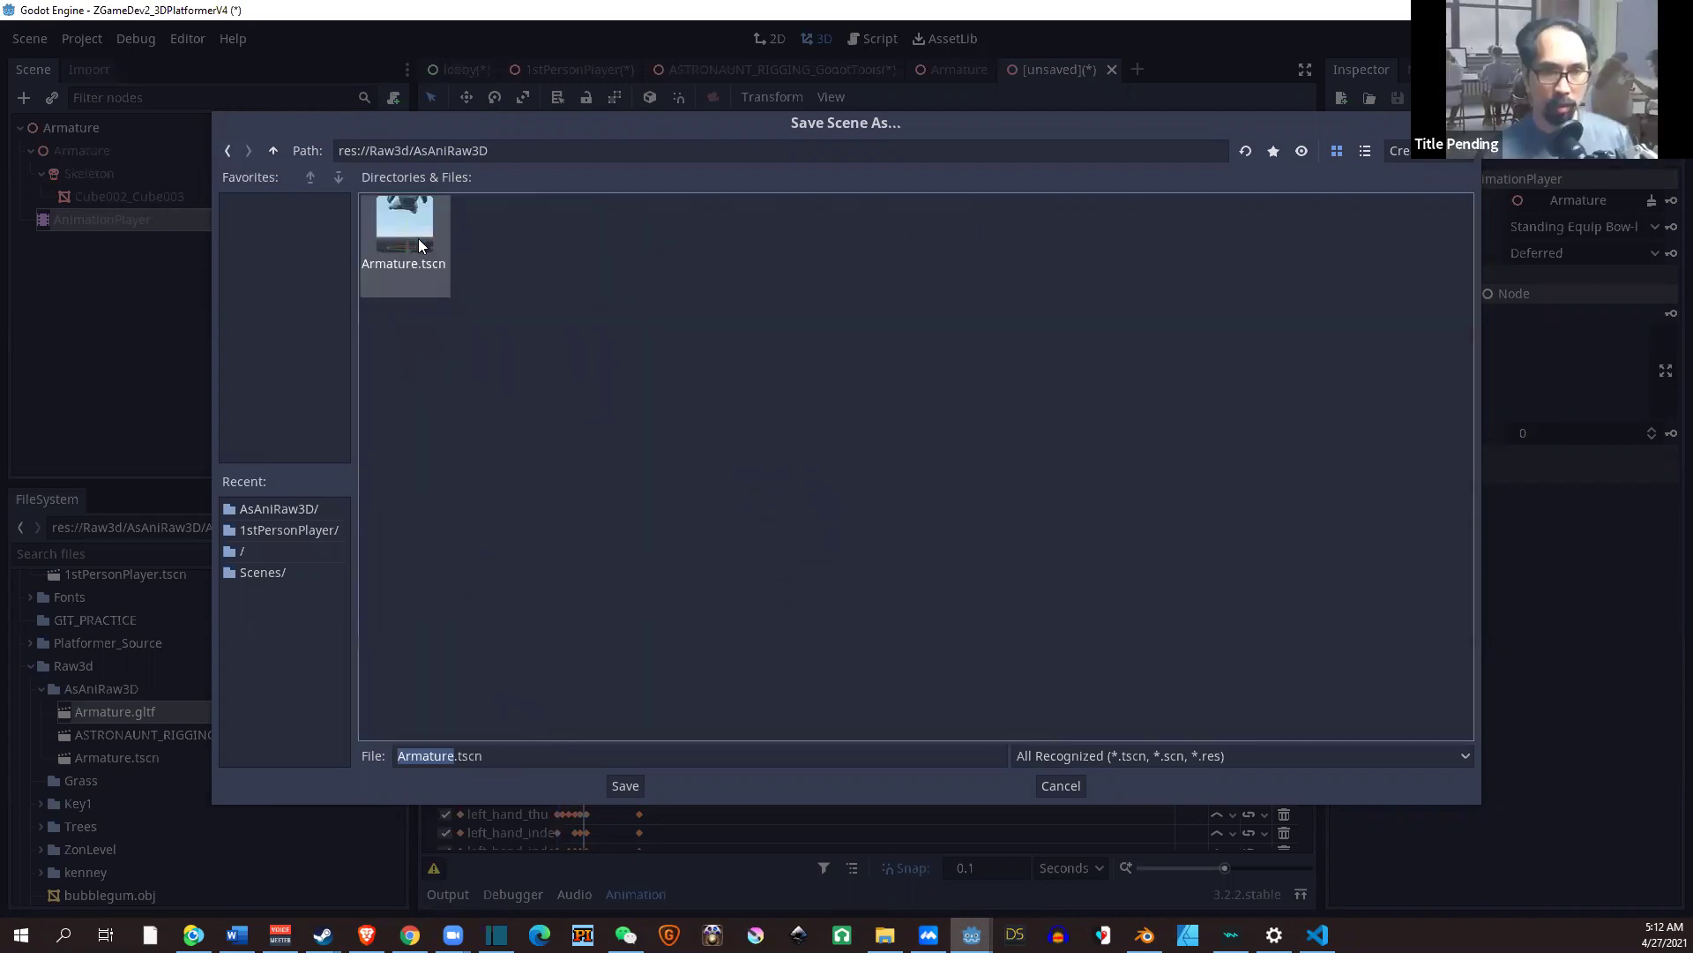
click(475, 757)
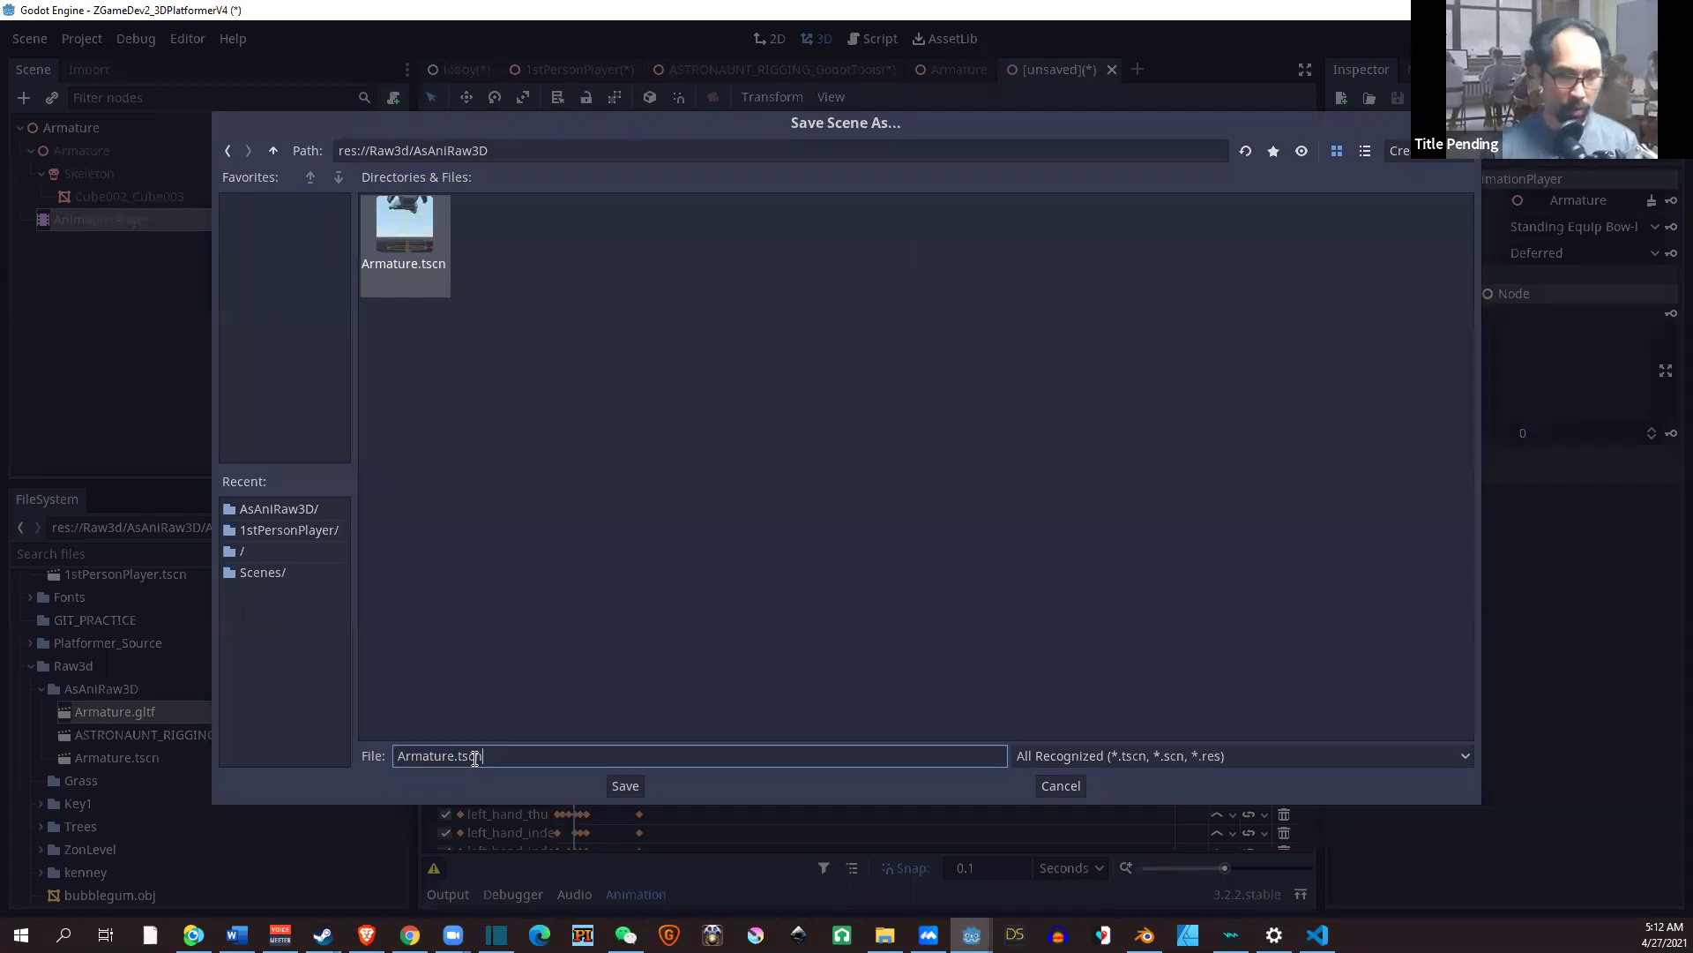
click(624, 786)
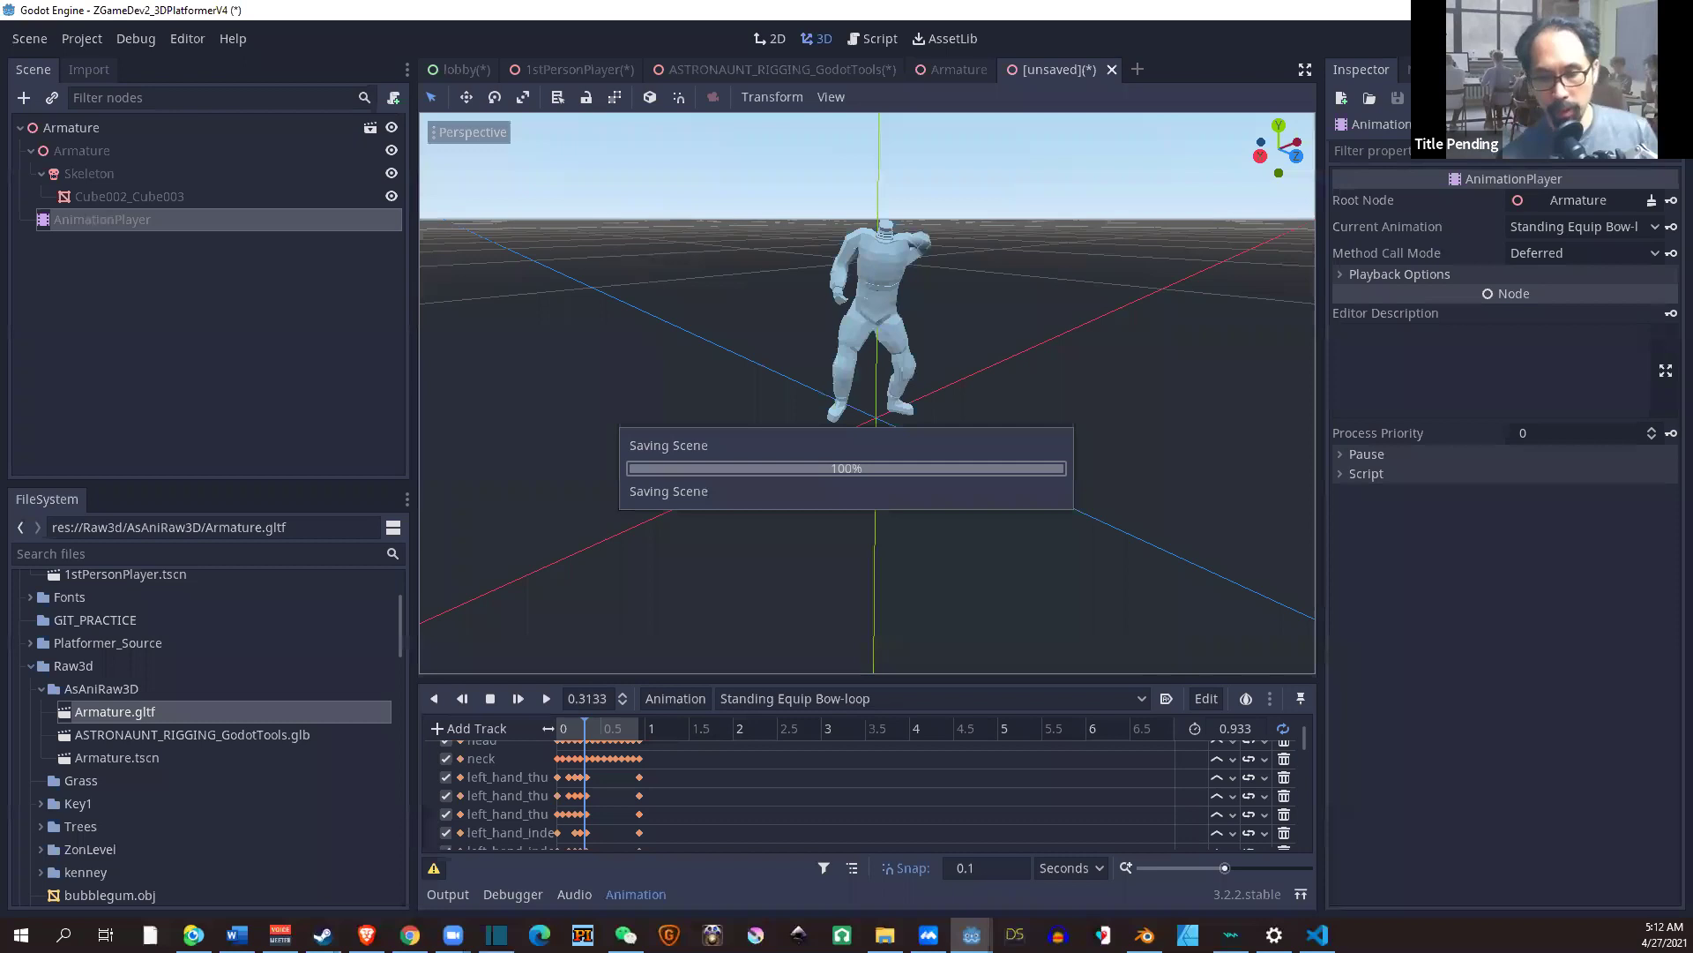
In File Explorer, review the properties of the 275-byte Armature2.tscn, then close them
key(alt+Tab)
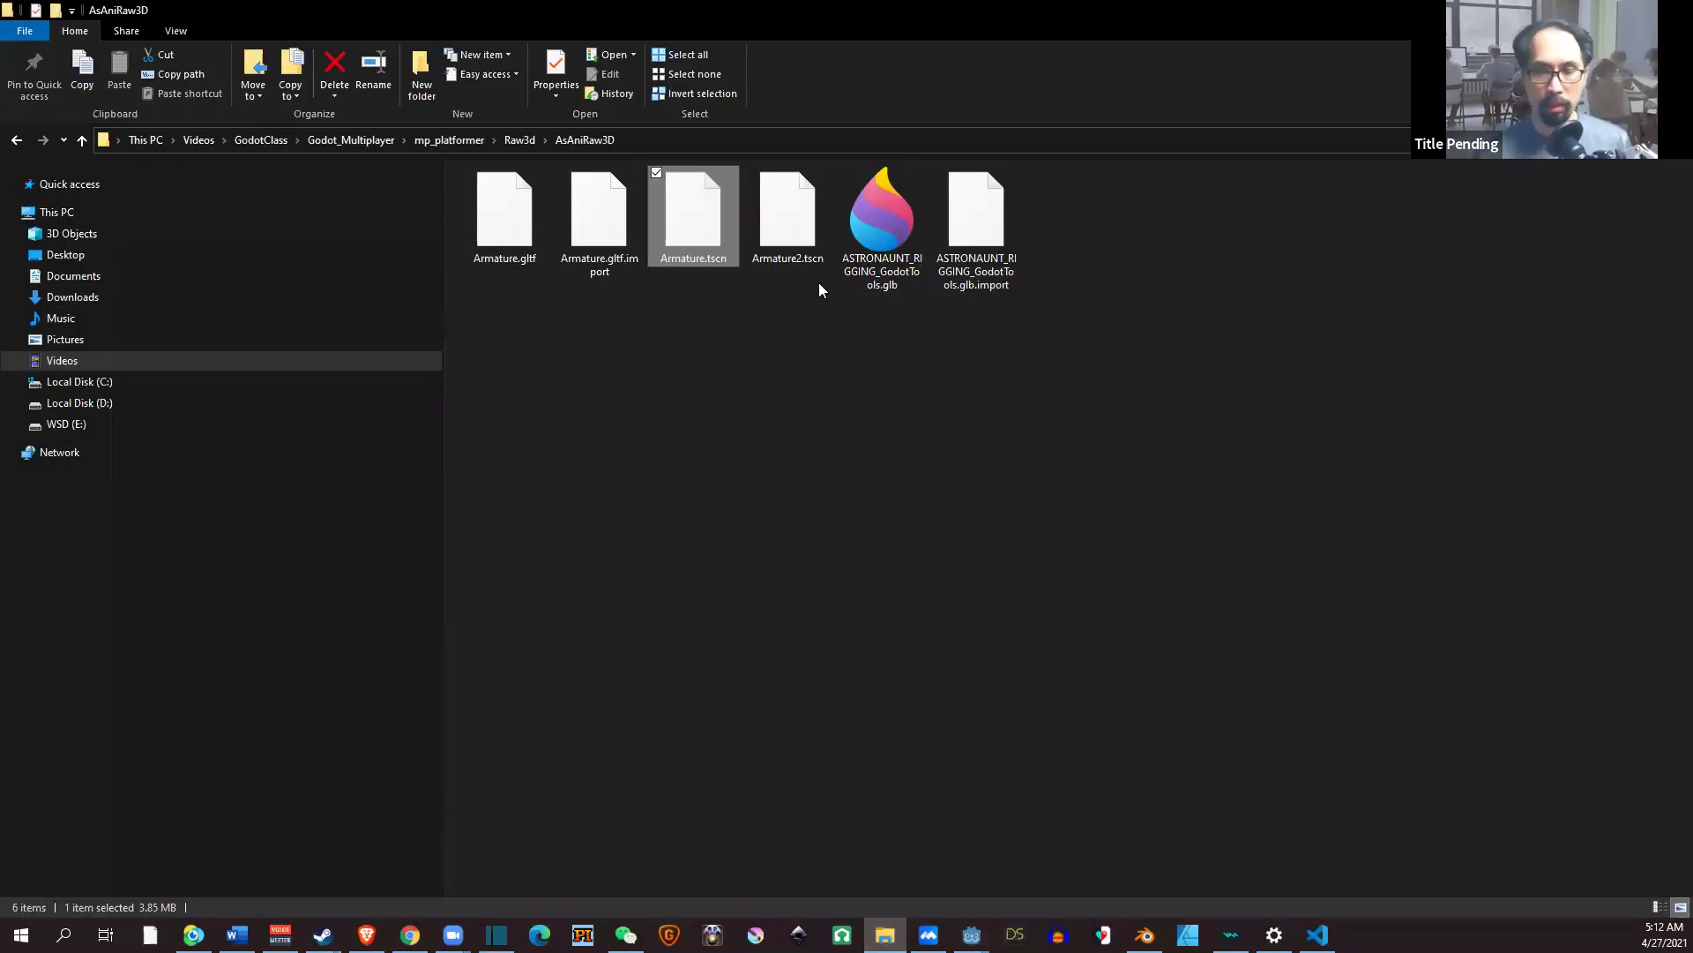
right_click(786, 239)
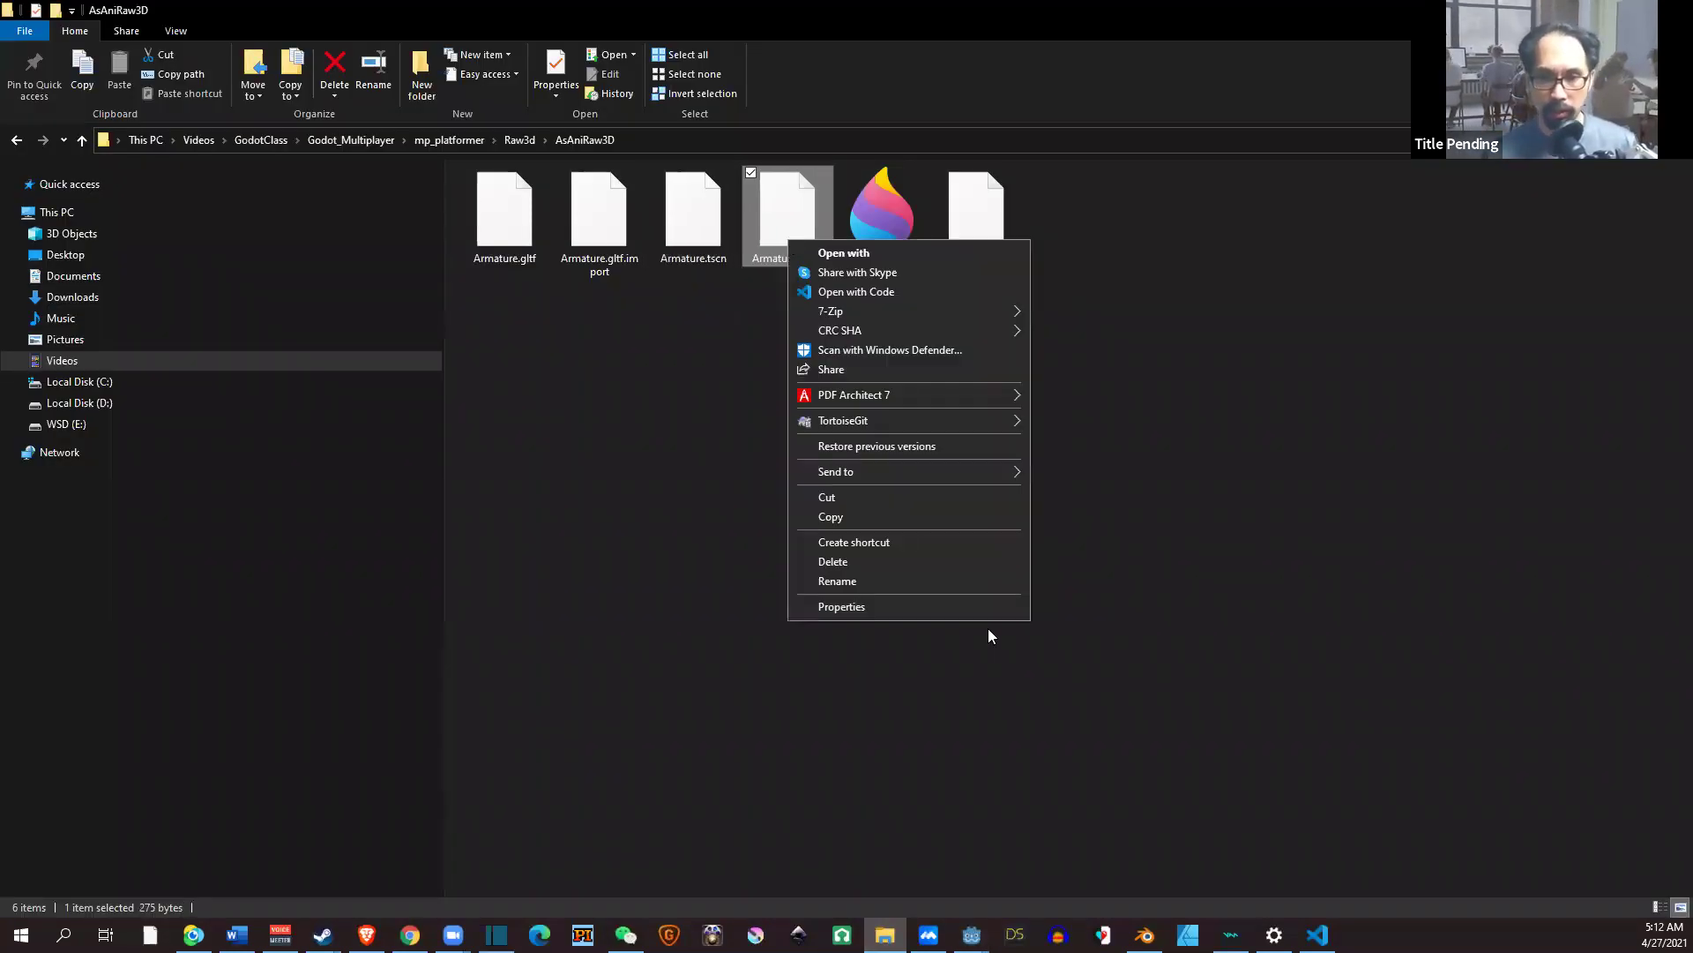
click(894, 607)
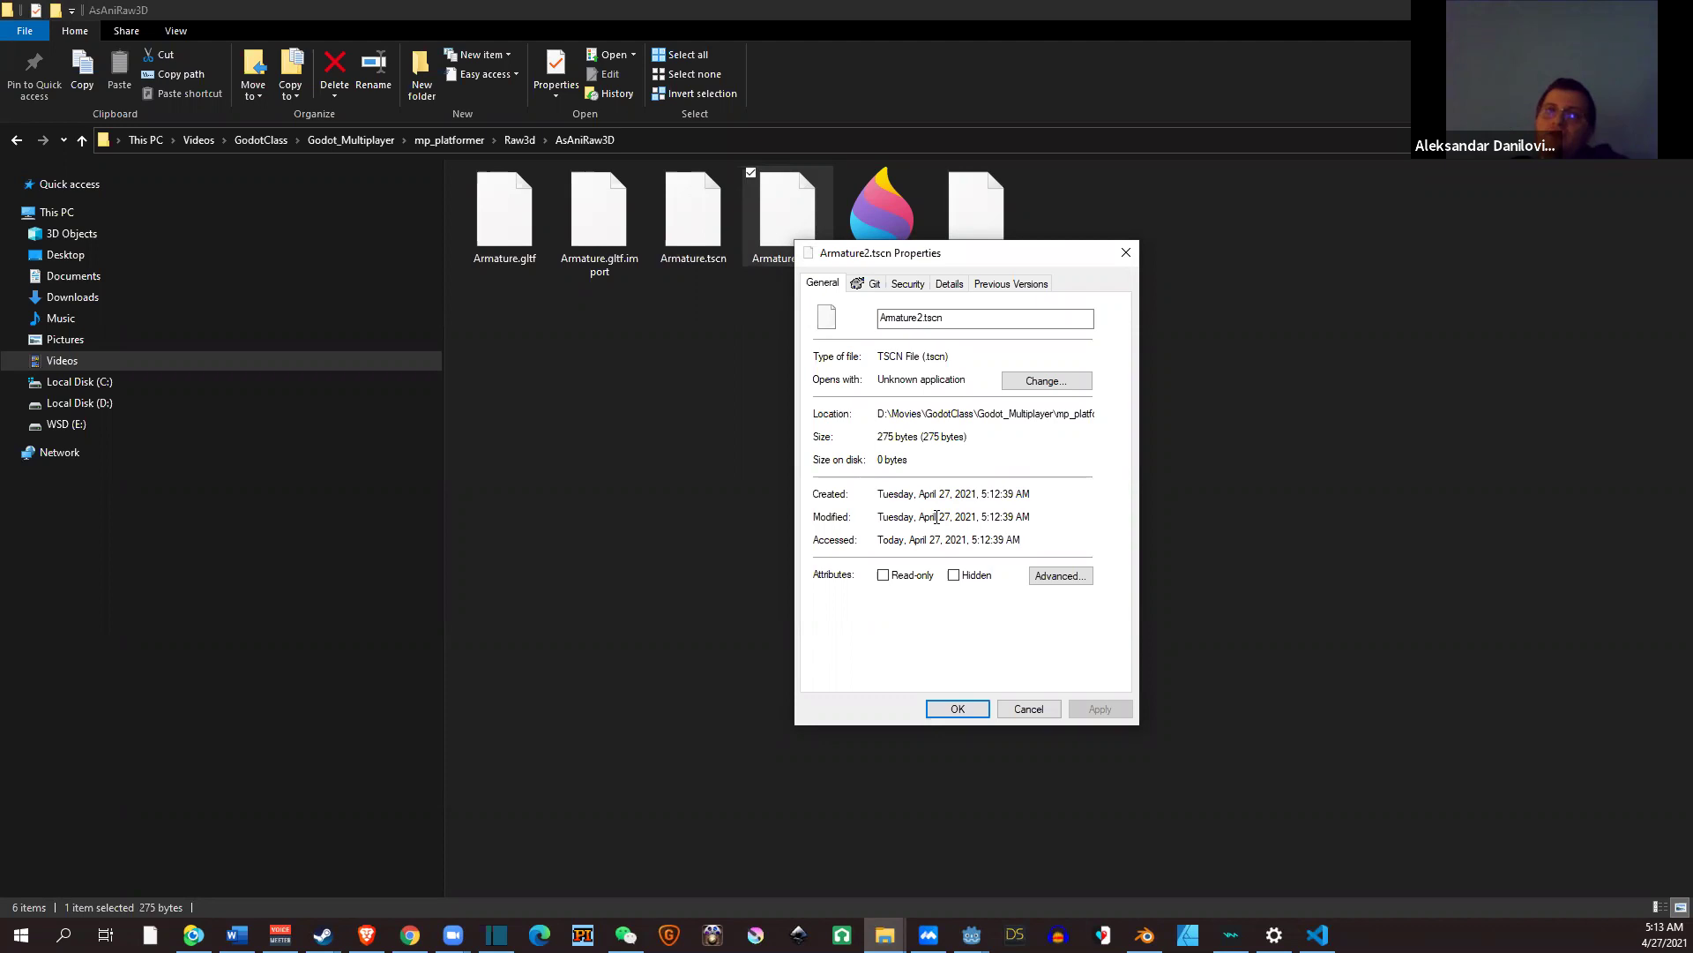
click(1029, 709)
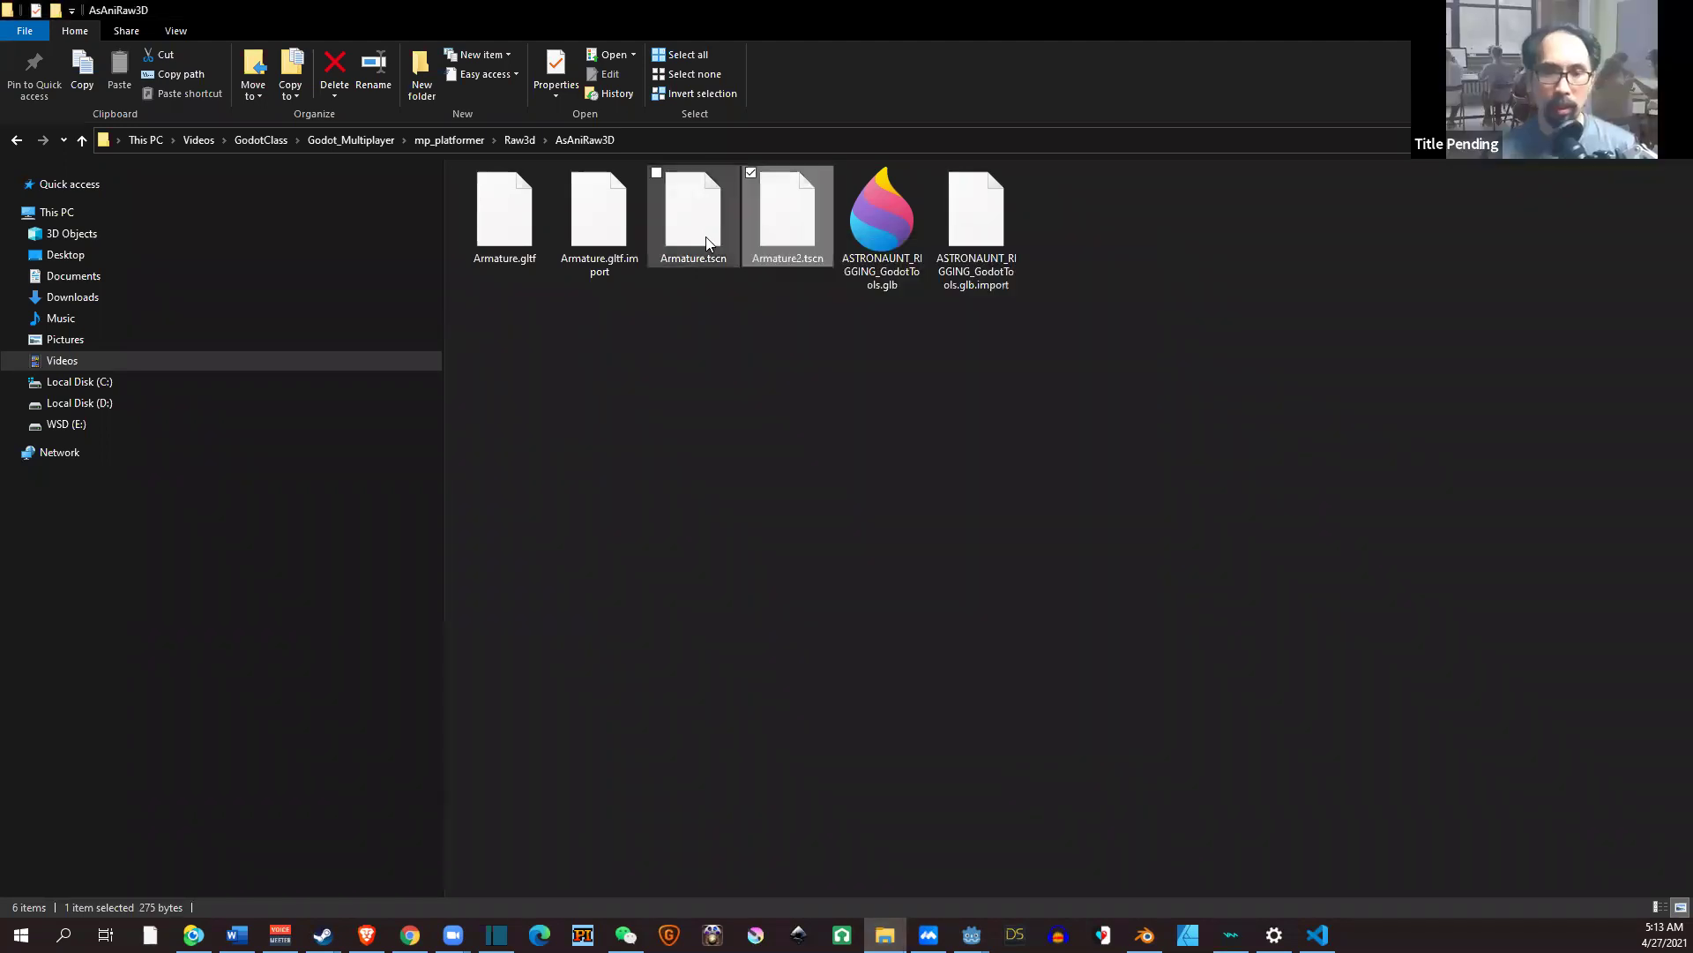
click(706, 242)
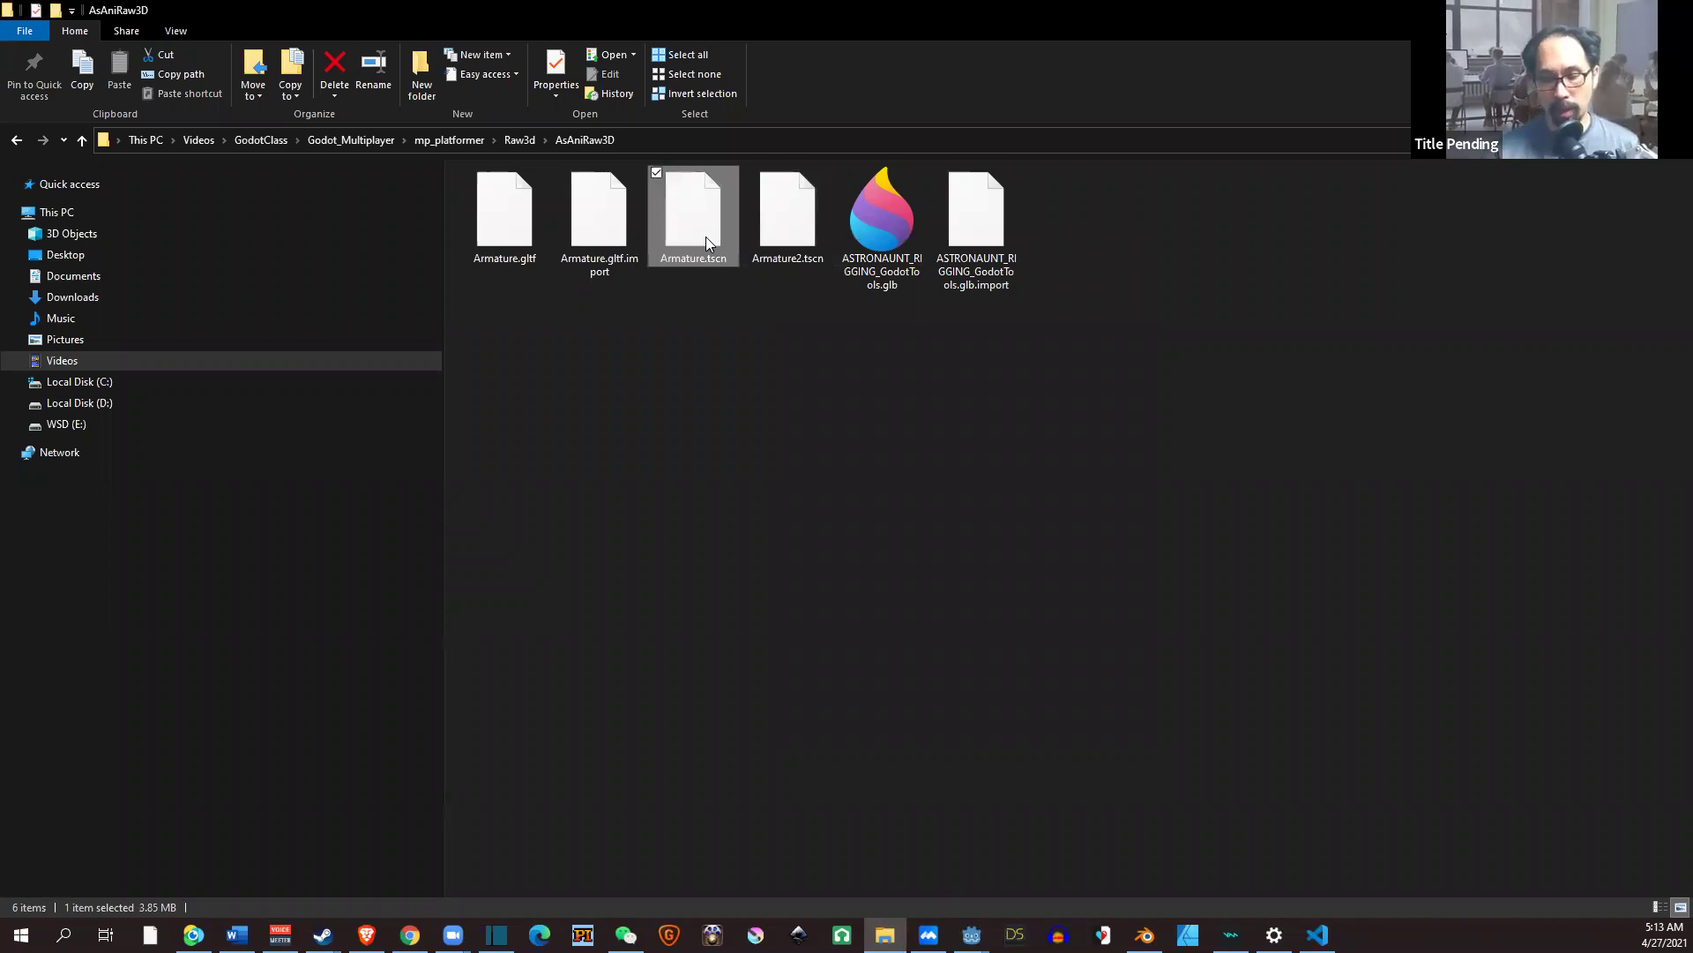